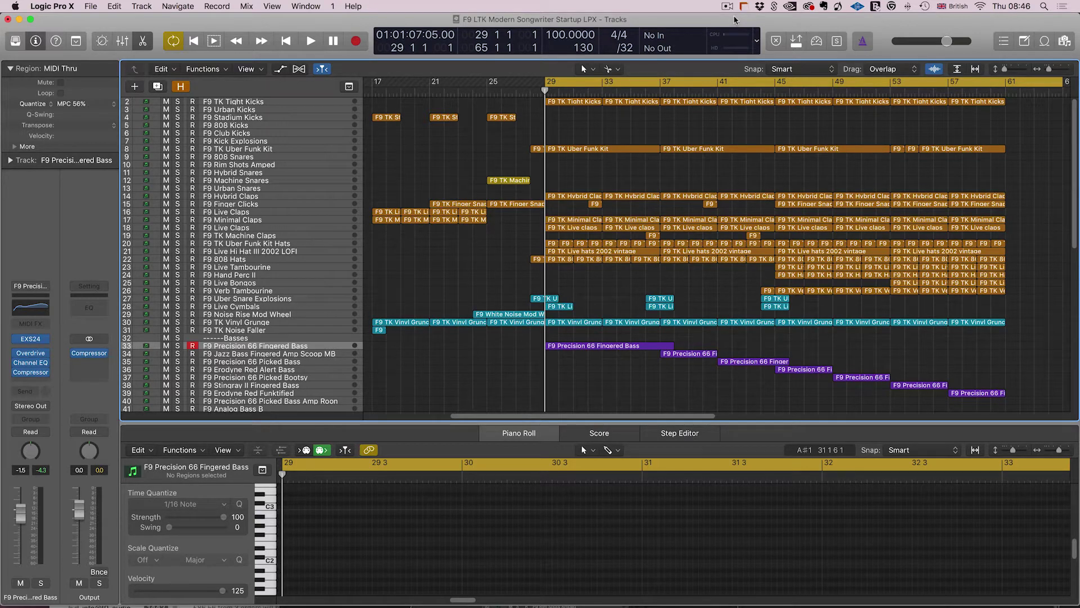
Play the Modern Songwriter arrangement from bar 29 through the bass sounds and stop it at about bar 61
{"action": "key", "text": "space"}
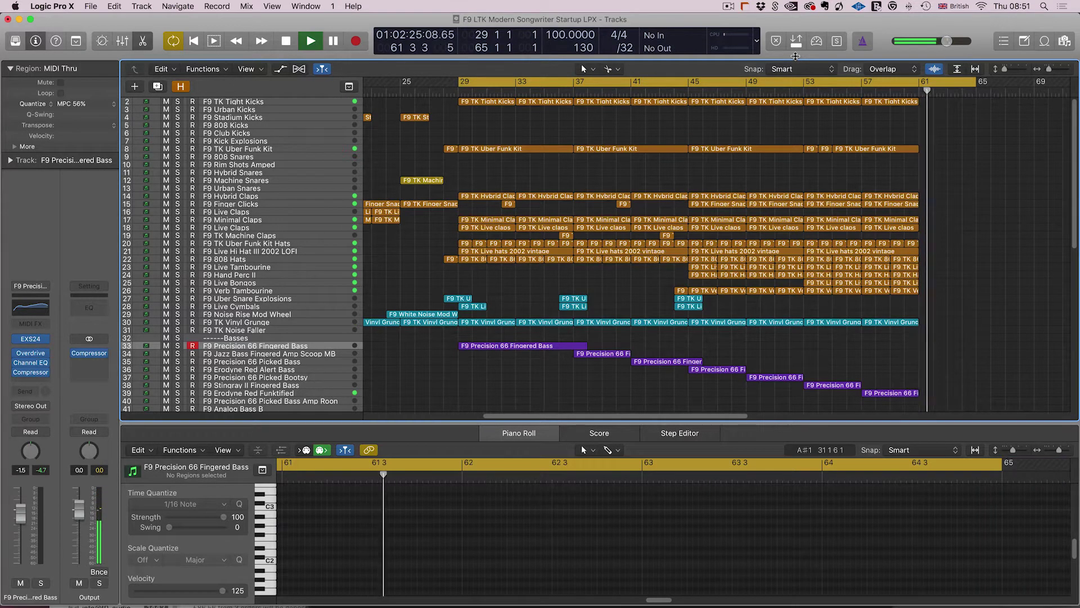
{"action": "key", "text": "space"}
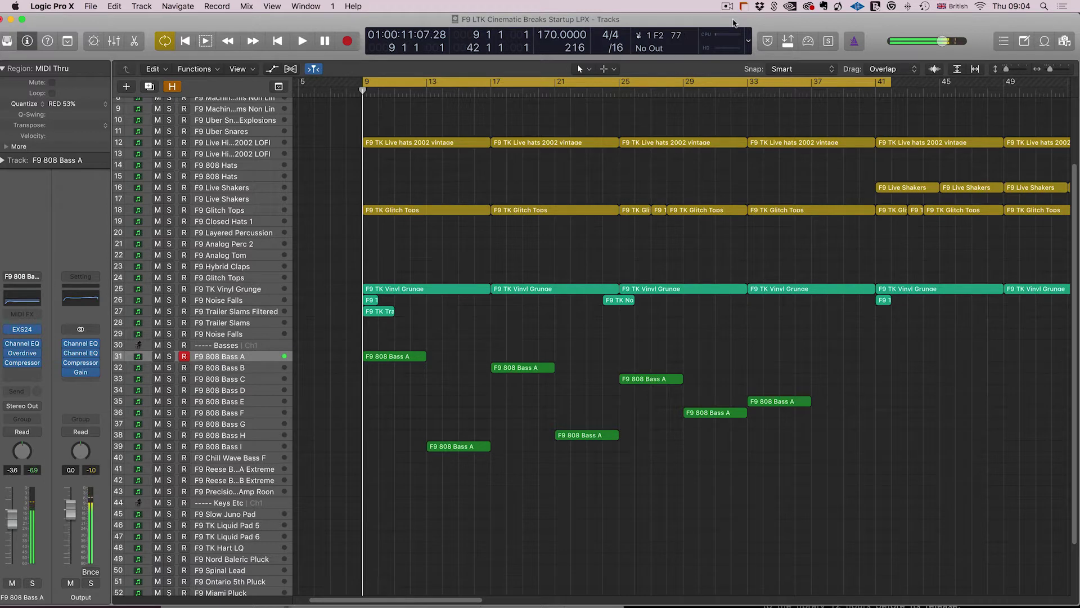
Select the F9 808 Bass I track and play the Cinematic Breaks arrangement from bar 9, stopping at about bar 36
{"action": "left_click", "coordinate": [230, 447]}
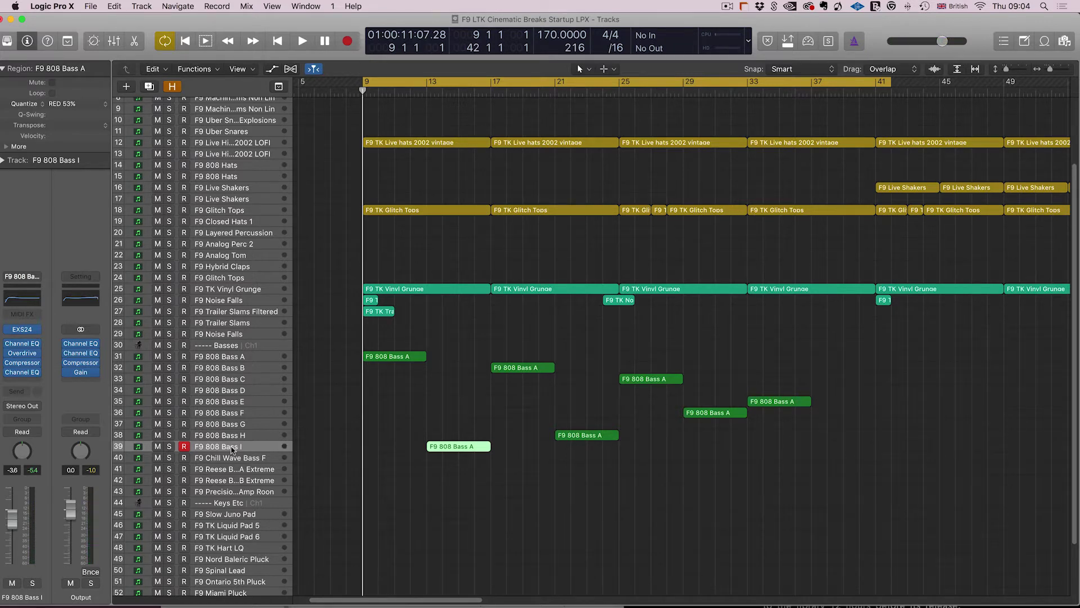
{"action": "key", "text": "space"}
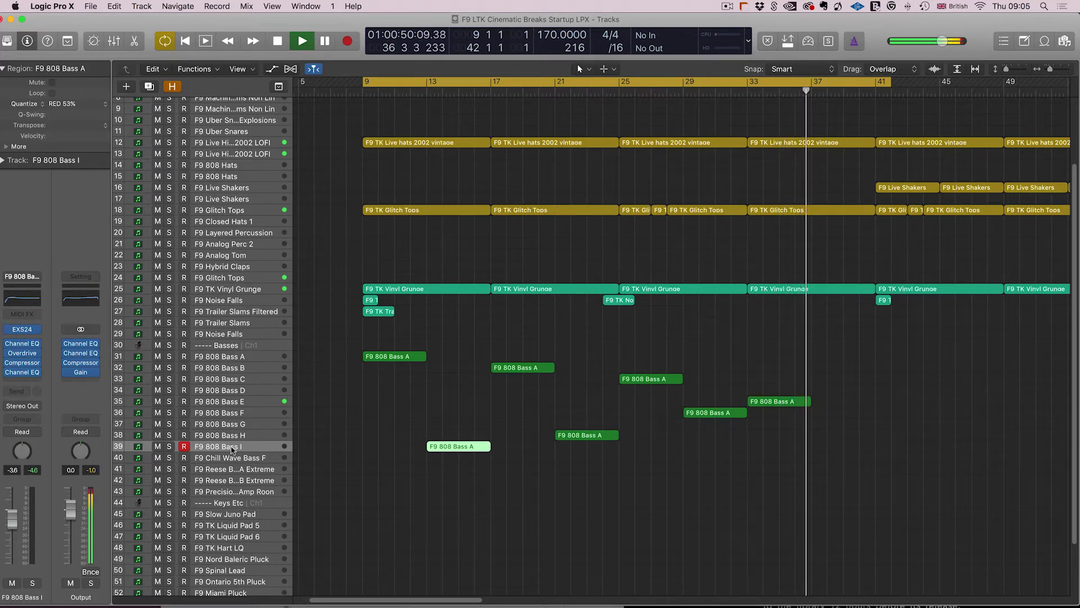
{"action": "key", "text": "space"}
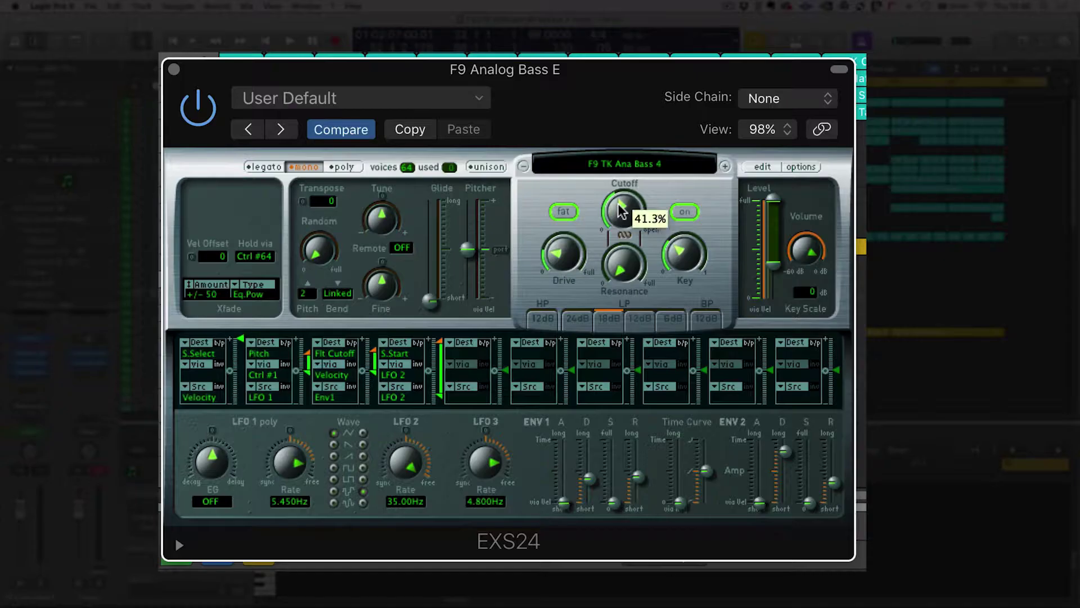
Sweep the filter cutoff and resonance of F9 Analog Bass E in EXS24, and lengthen its ENV 1 attack
{"action": "left_click_drag", "start_coordinate": [620, 229], "coordinate": [619, 233]}
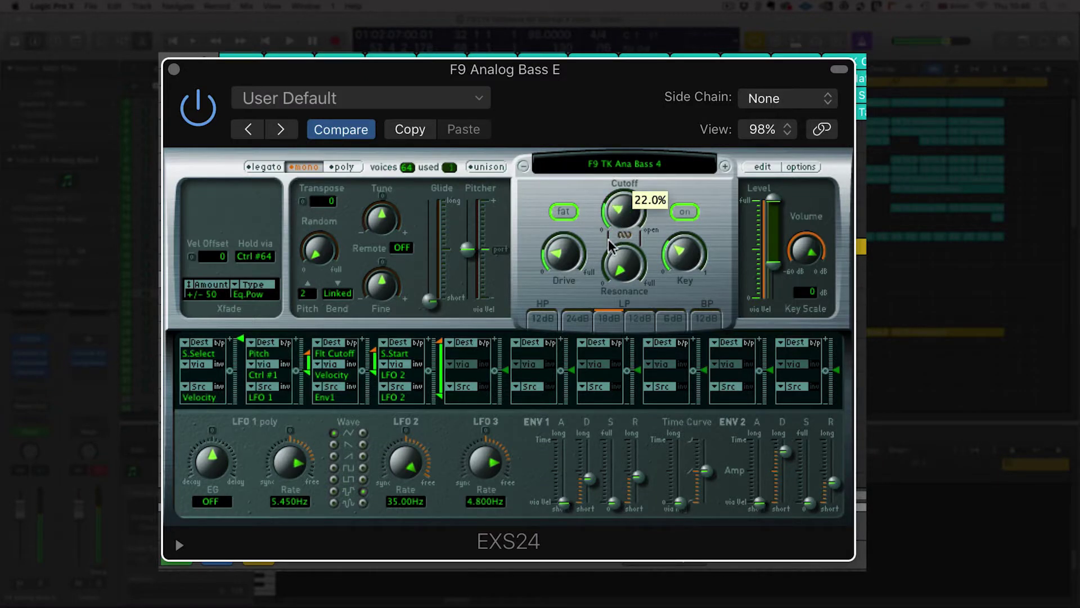
{"action": "left_click_drag", "start_coordinate": [624, 269], "coordinate": [623, 259]}
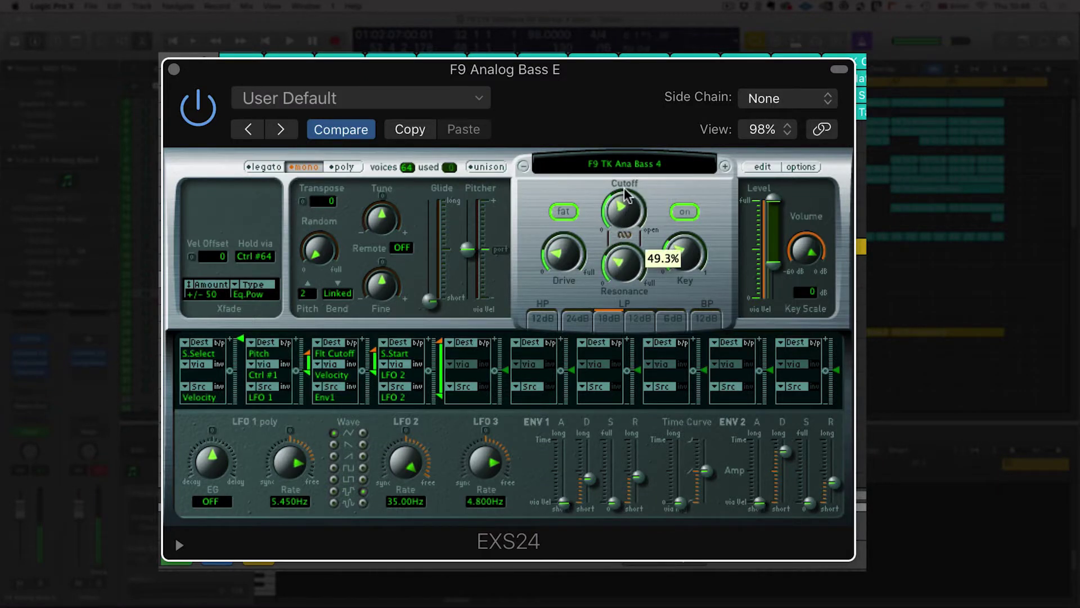
{"action": "left_click_drag", "start_coordinate": [623, 207], "coordinate": [622, 217]}
{"action": "left_click_drag", "start_coordinate": [622, 266], "coordinate": [617, 278]}
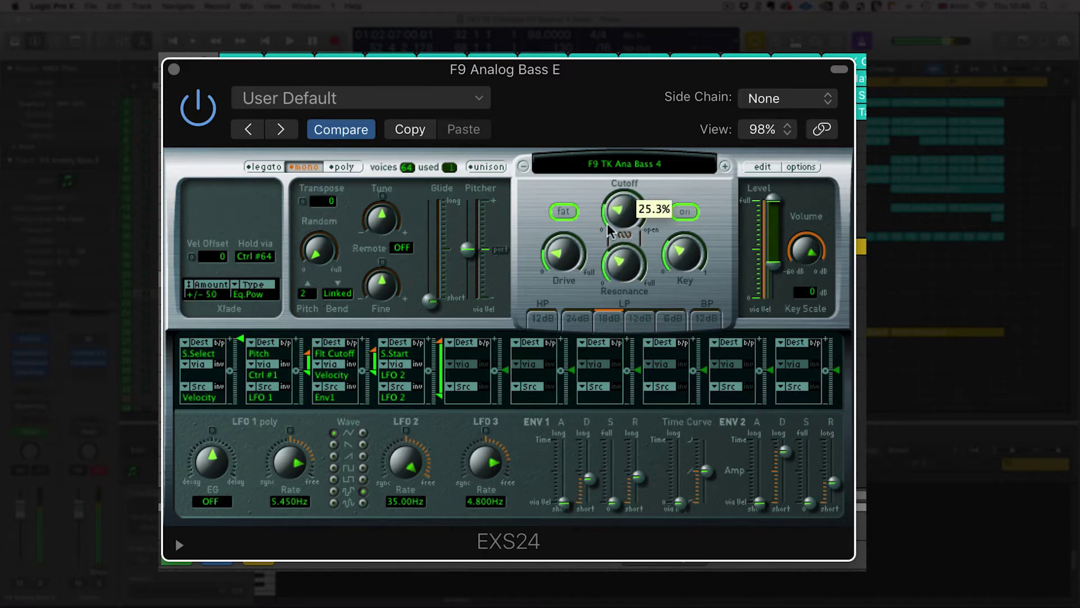
{"action": "left_click_drag", "start_coordinate": [608, 228], "coordinate": [610, 219]}
{"action": "left_click_drag", "start_coordinate": [625, 278], "coordinate": [626, 288]}
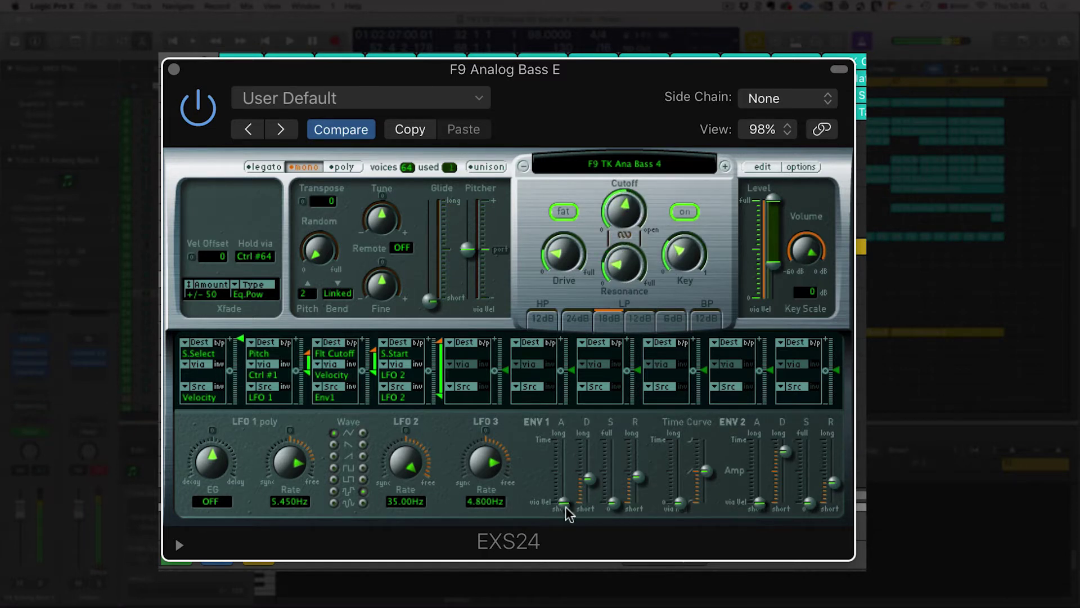
{"action": "left_click_drag", "start_coordinate": [565, 506], "coordinate": [568, 474]}
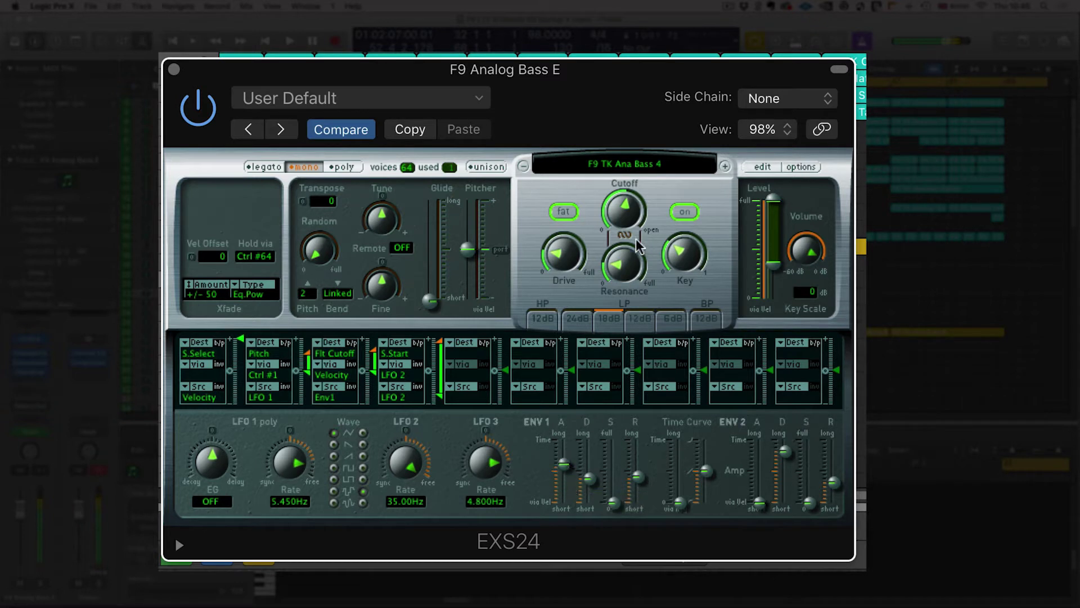
{"action": "left_click_drag", "start_coordinate": [620, 226], "coordinate": [614, 250]}
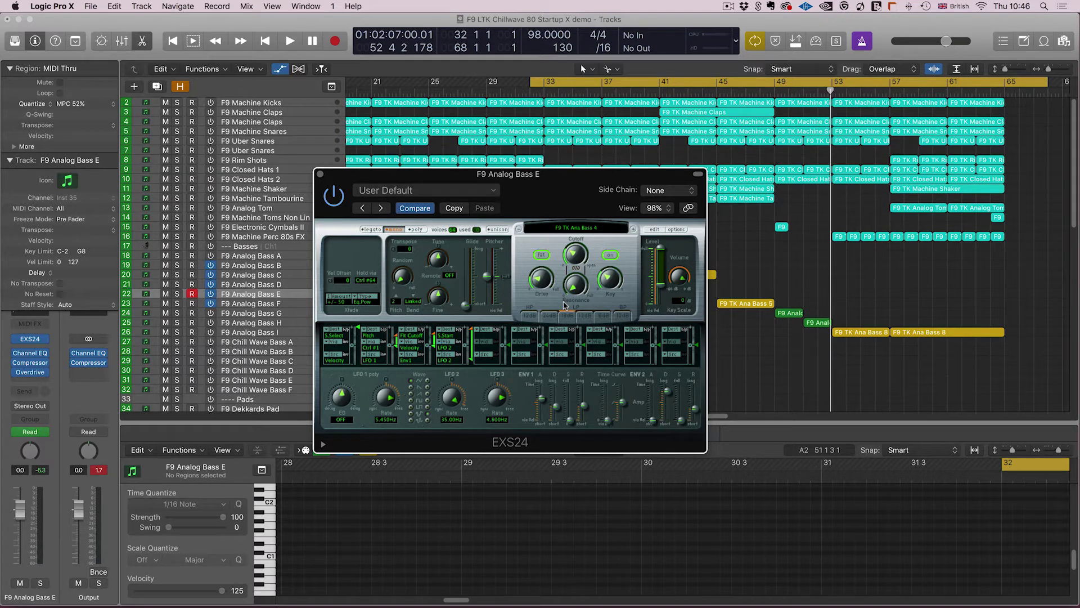
Close the F9 Analog Bass E instrument window and play the Chillwave arrangement from bar 32
{"action": "left_click_drag", "start_coordinate": [560, 179], "coordinate": [737, 309]}
{"action": "left_click", "coordinate": [507, 299]}
{"action": "key", "text": "space"}
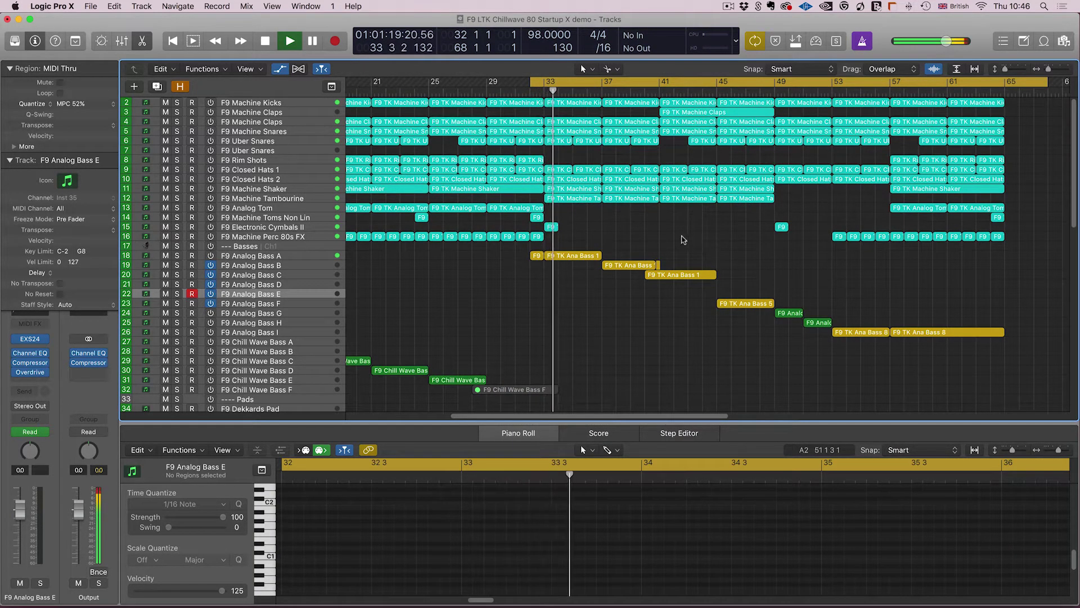
Adjust the ENV 1 attack in the EXS24 of F9 Analog Bass A during playback, and close its window
{"action": "left_click", "coordinate": [250, 256]}
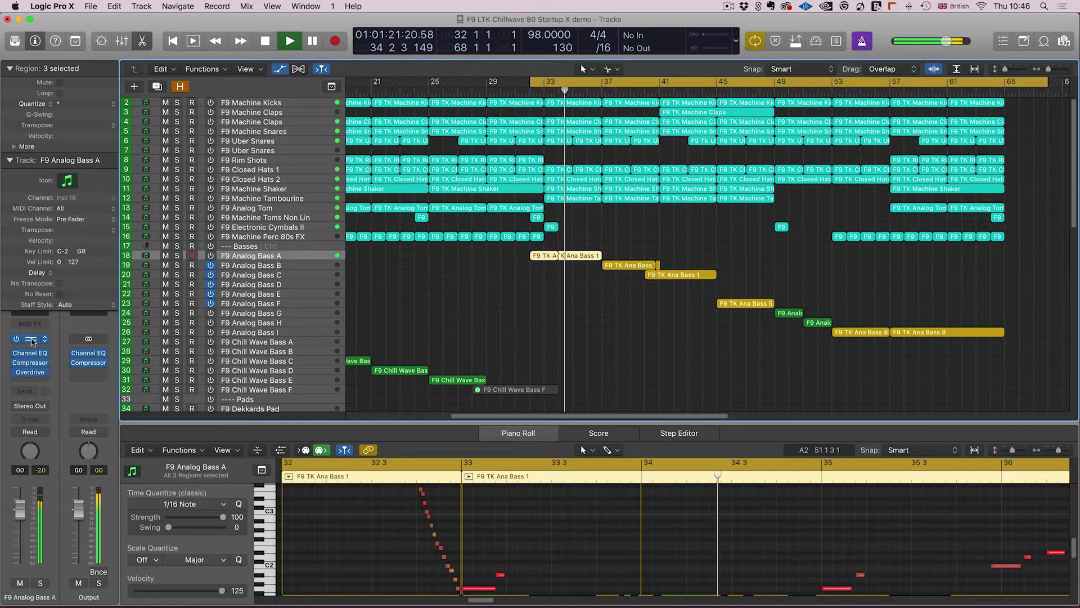
{"action": "left_click", "coordinate": [29, 338]}
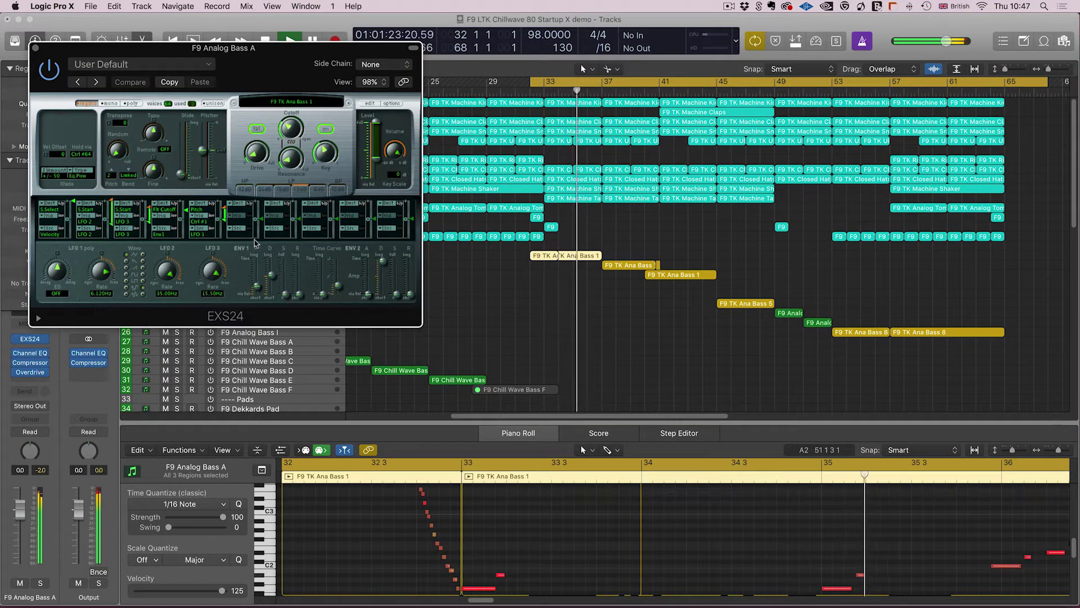
{"action": "left_click_drag", "start_coordinate": [257, 287], "coordinate": [259, 287]}
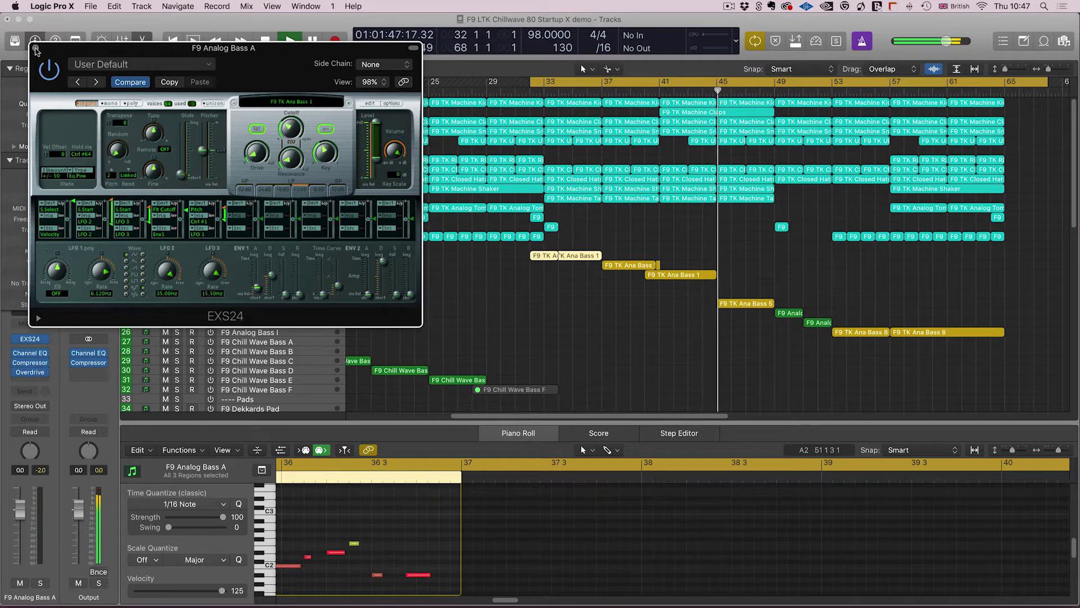
{"action": "left_click", "coordinate": [33, 45]}
Select the F9 Analog Bass F, G and H tracks in turn while listening to each one's part play
{"action": "left_click", "coordinate": [254, 304]}
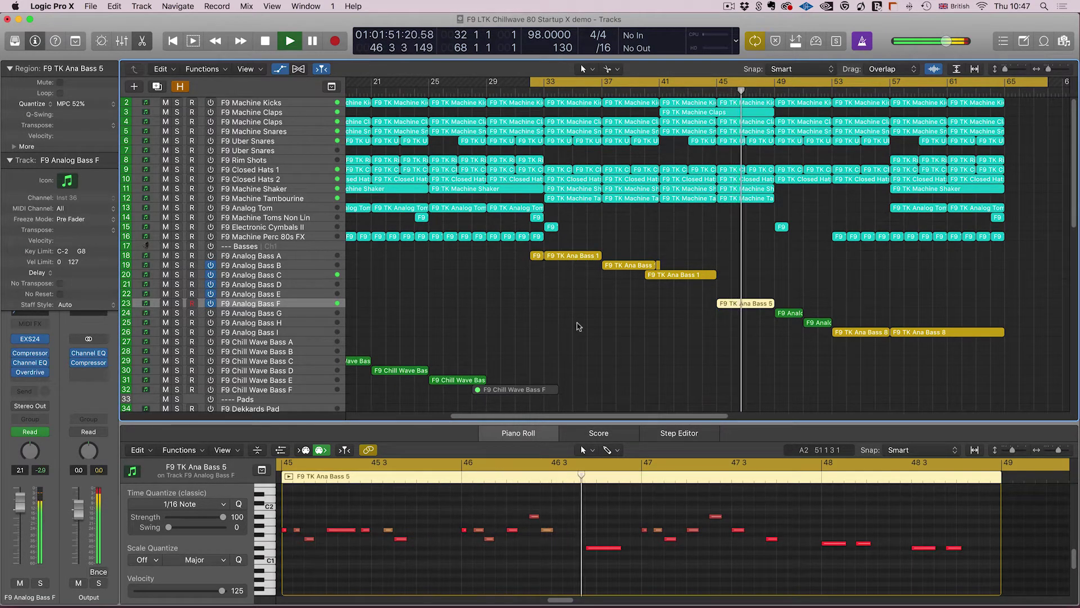
{"action": "scroll", "coordinate": [579, 321], "scroll_direction": "right", "scroll_amount": 3}
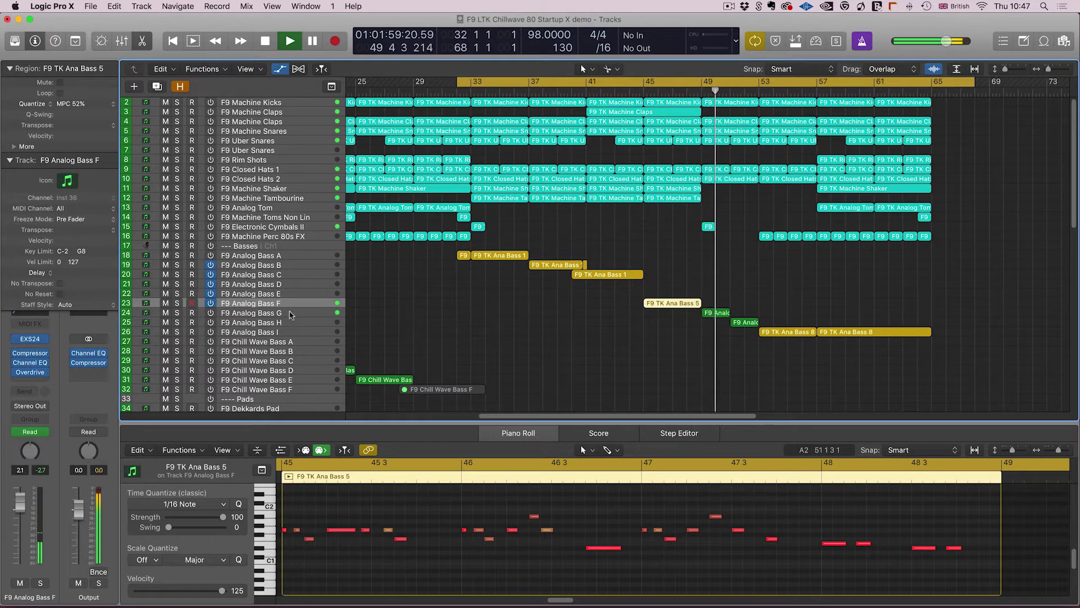
{"action": "key", "text": "Down"}
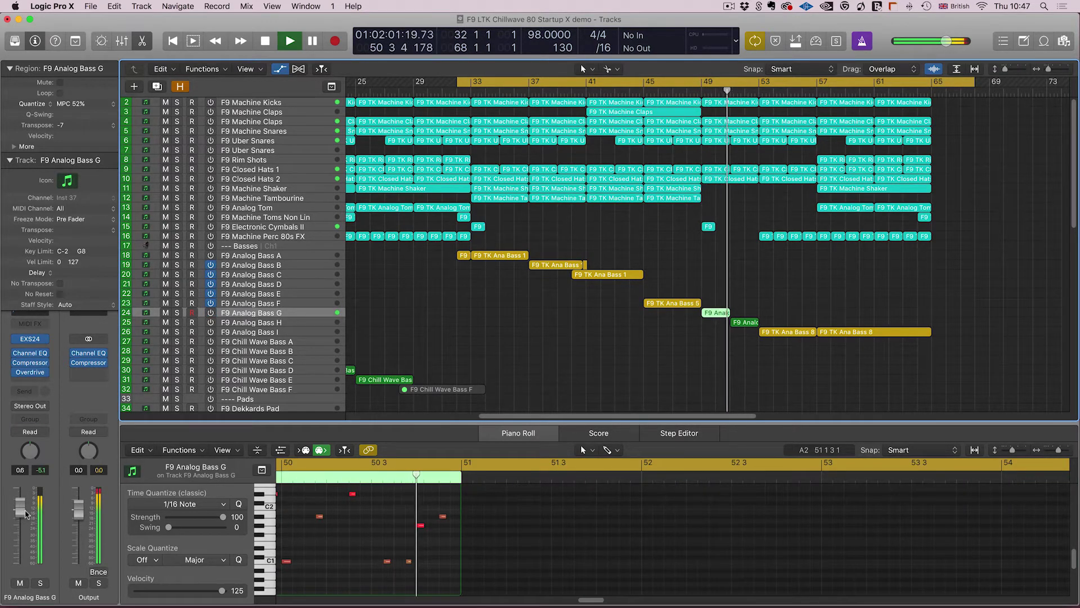
{"action": "key", "text": "Down"}
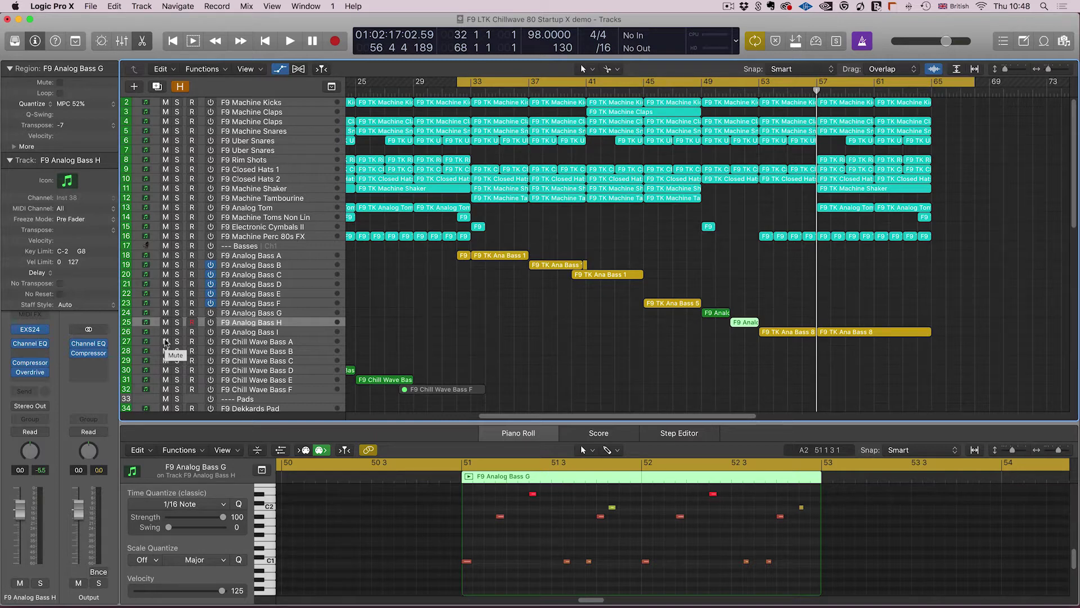
Set the cycle range from bar 9 to bar 38 to cover the Chill Wave Bass regions
{"action": "scroll", "coordinate": [424, 243], "scroll_direction": "left", "scroll_amount": 10}
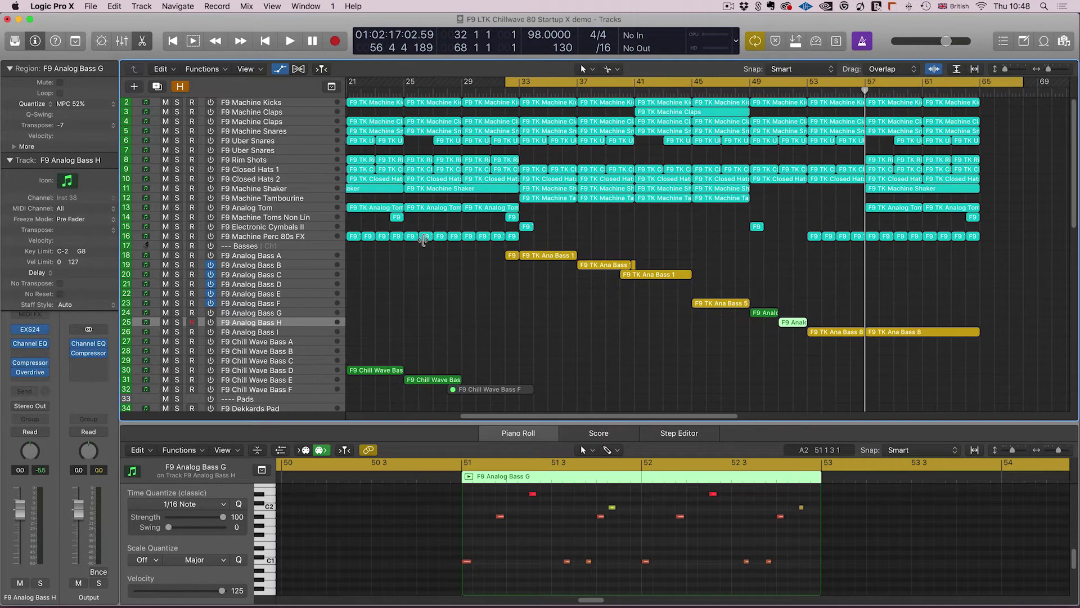
{"action": "scroll", "coordinate": [425, 243], "scroll_direction": "left", "scroll_amount": 3}
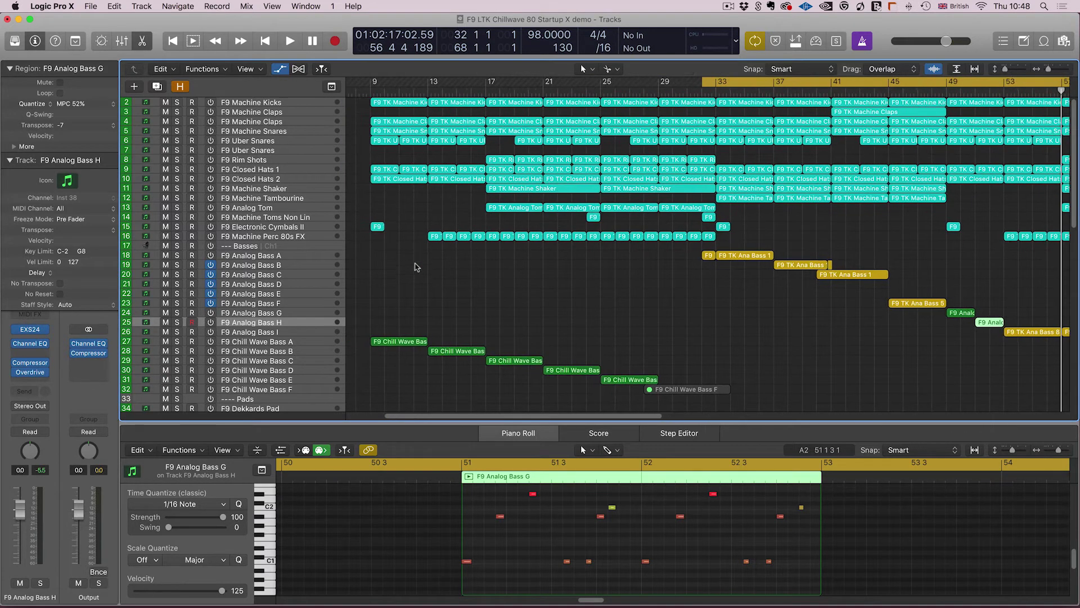
{"action": "left_click_drag", "start_coordinate": [376, 82], "coordinate": [787, 83]}
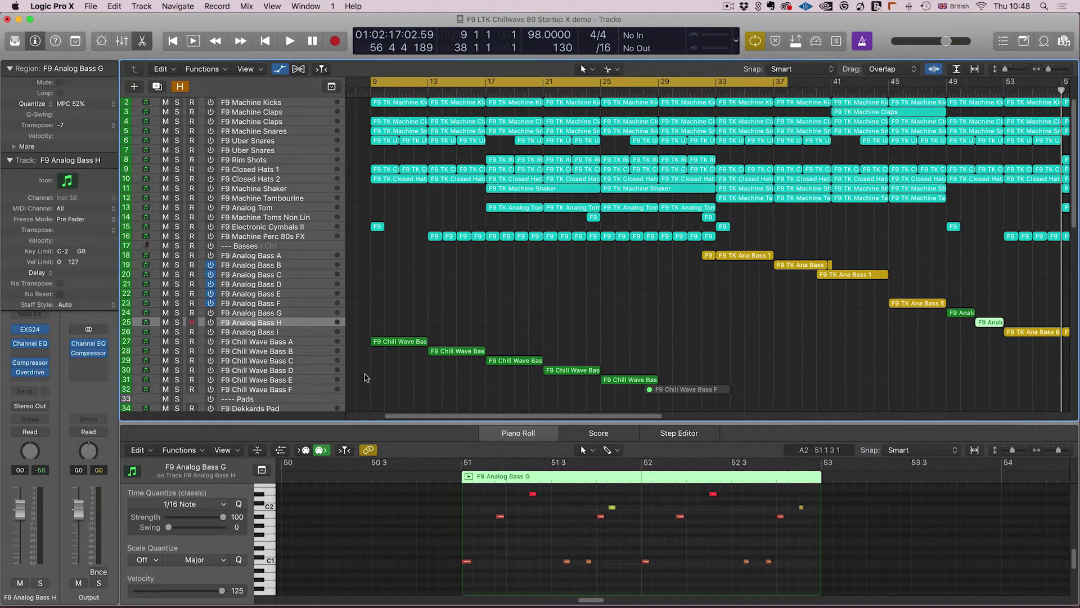
Unmute the F9 Chill Wave Bass F region and play the section, turning the cycle off before it ends
{"action": "left_click", "coordinate": [672, 389]}
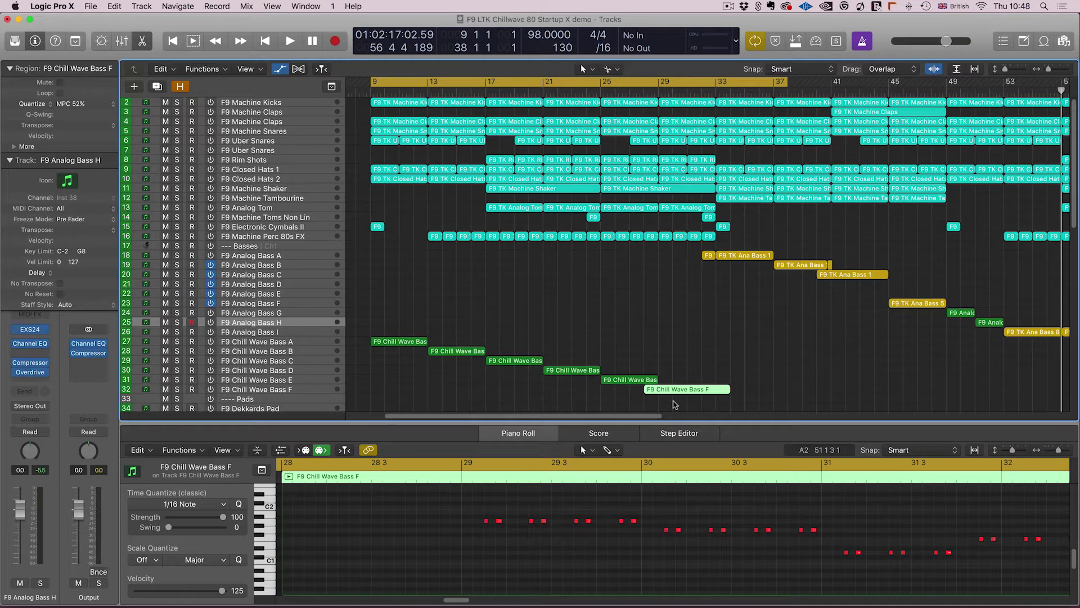
{"action": "key", "text": "space"}
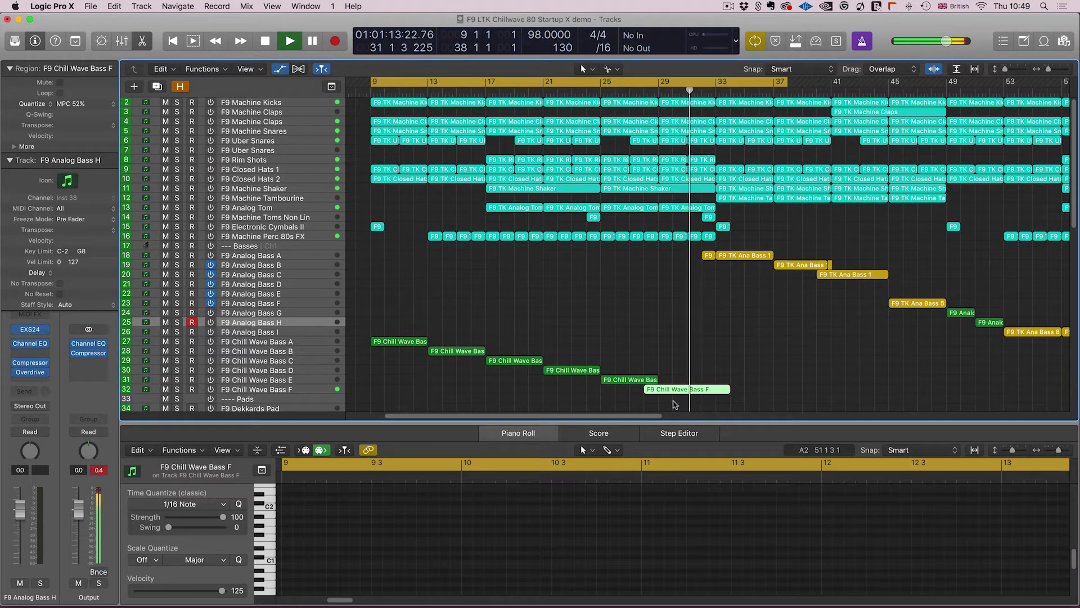
{"action": "key", "text": "c"}
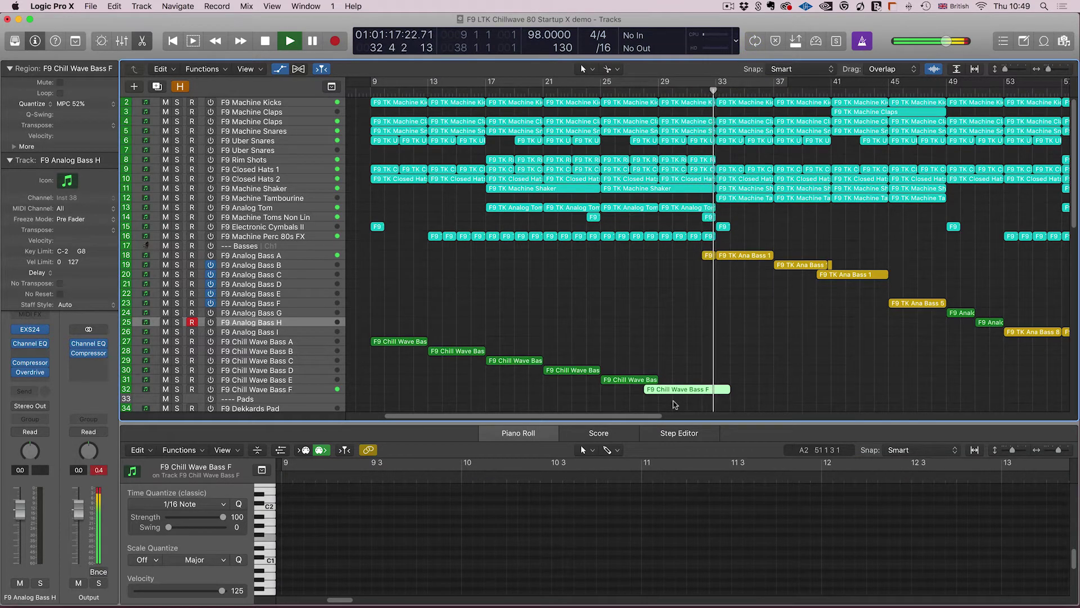
{"action": "key", "text": "space"}
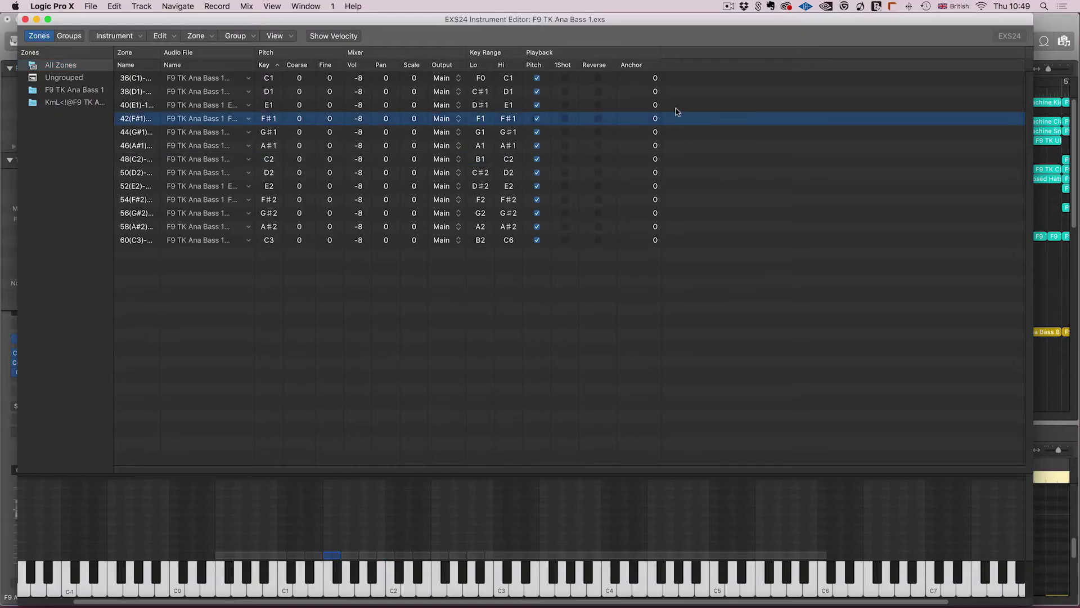
Turn off looping for all zones of F9 TK Ana Bass 1 in the zone Loop parameters, and close the instrument editor
{"action": "left_click", "coordinate": [276, 38]}
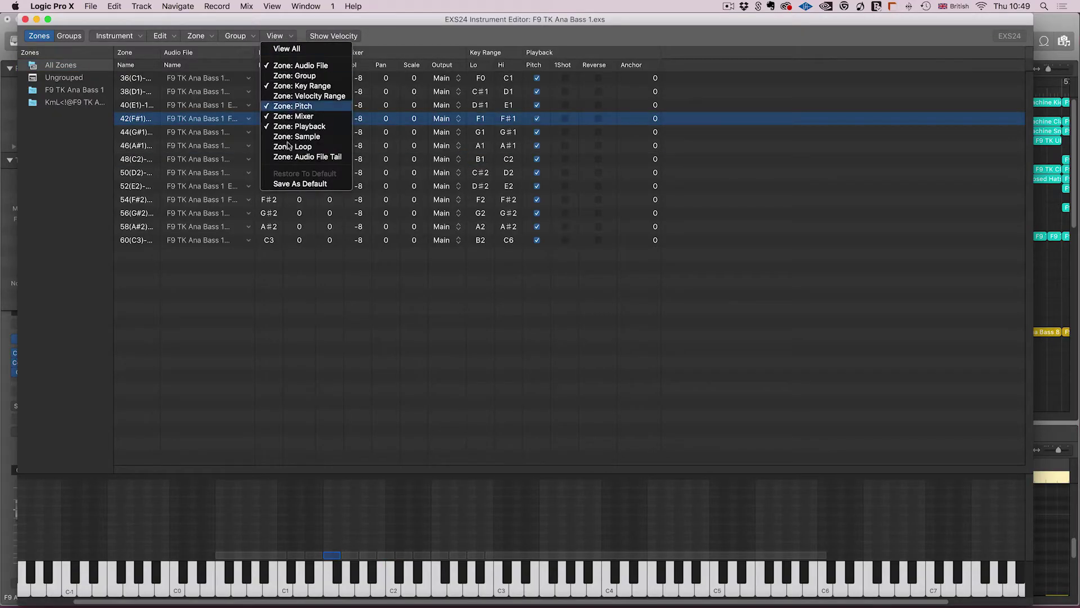
{"action": "left_click", "coordinate": [316, 148]}
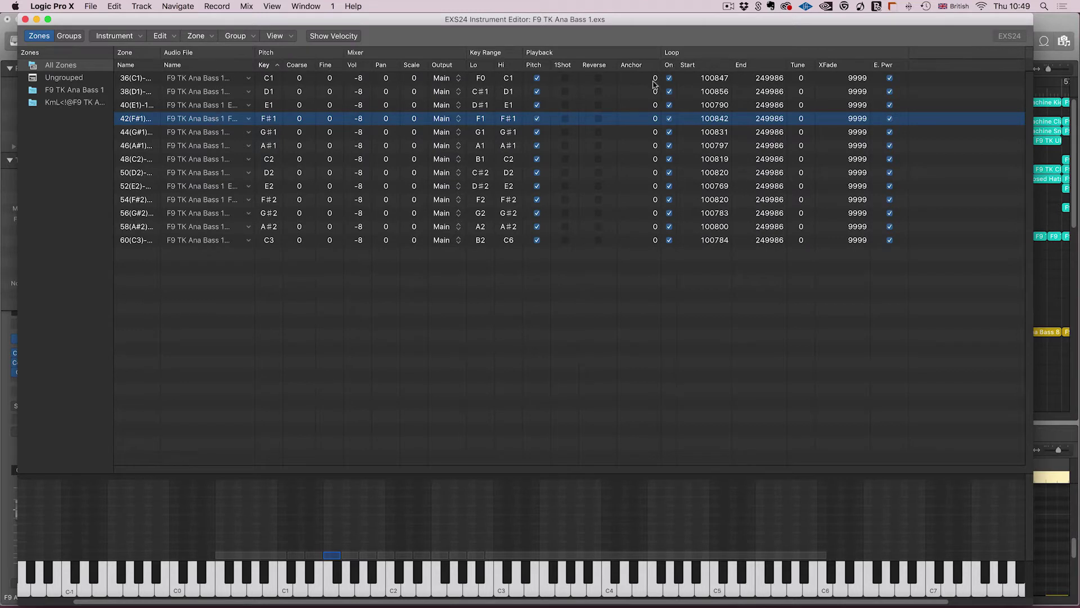
{"action": "key", "text": "super+a"}
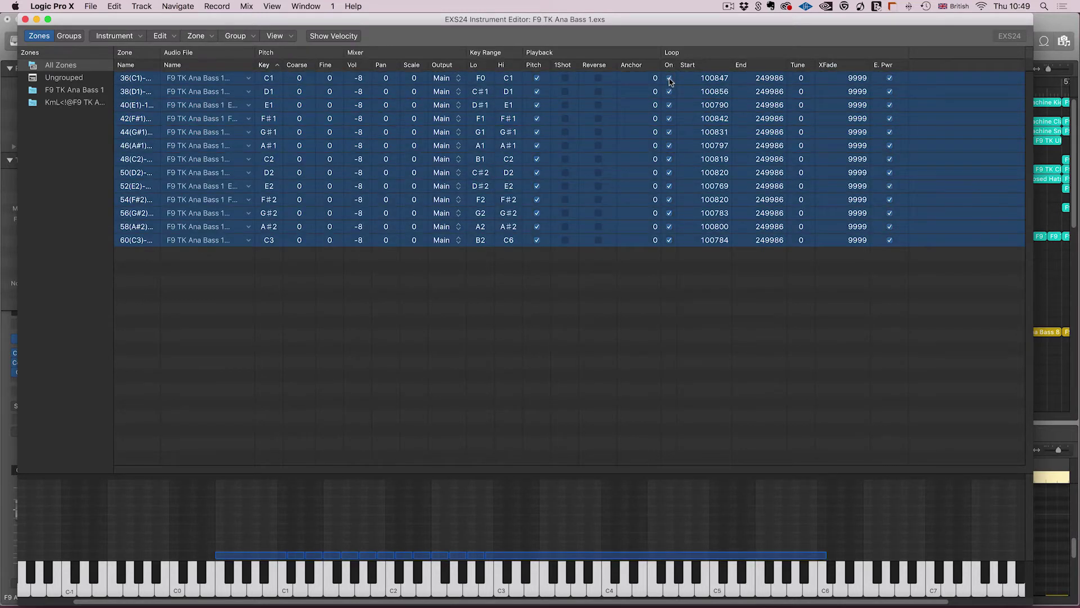
{"action": "left_click", "coordinate": [669, 78]}
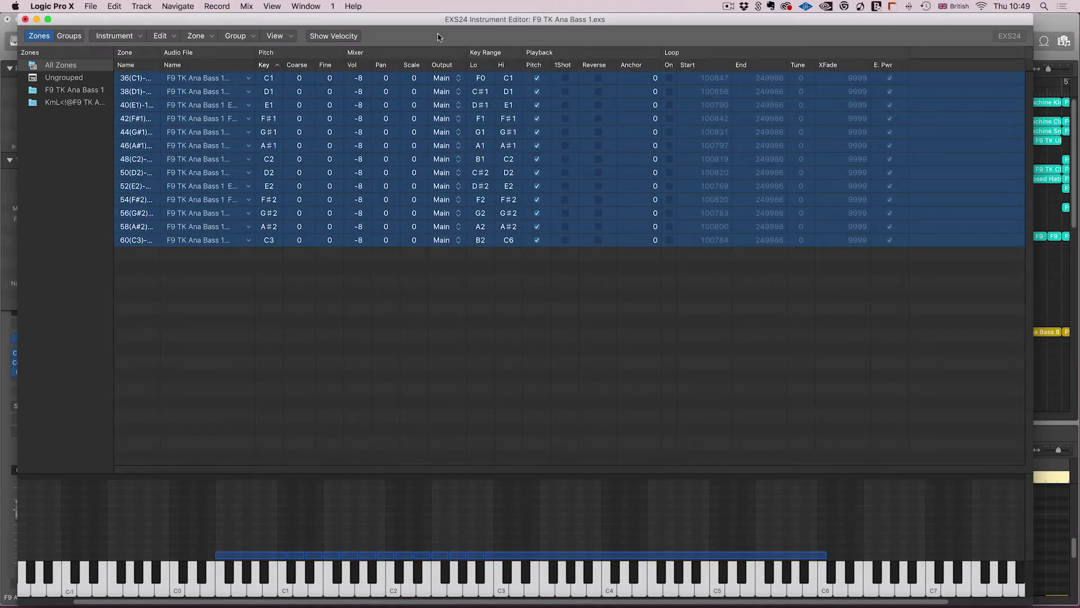
{"action": "left_click", "coordinate": [26, 21]}
{"action": "key", "text": "Return"}
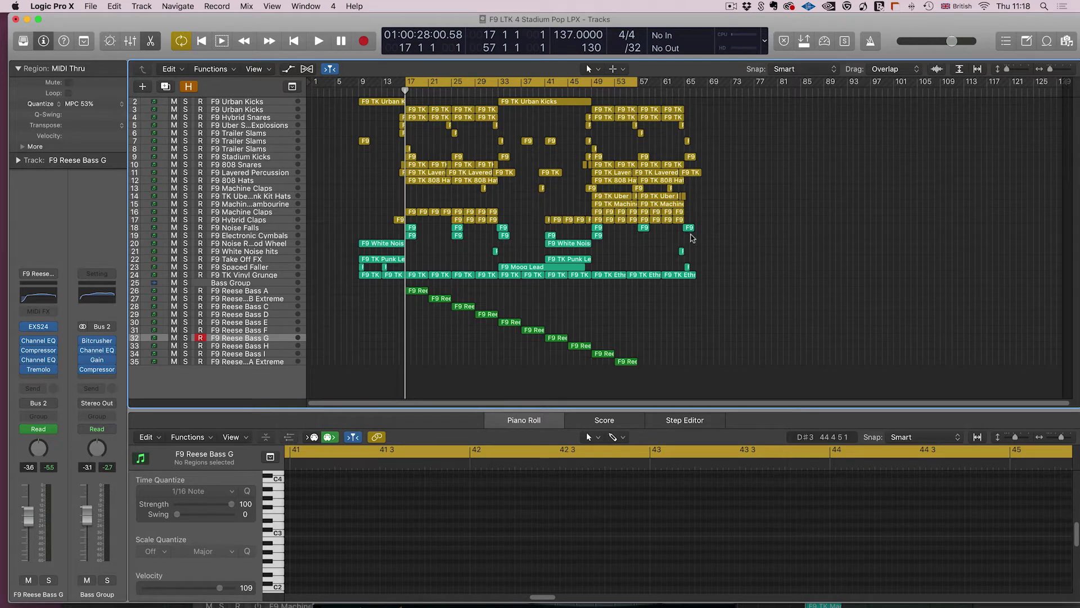
Play the Stadium Pop arrangement from bar 17 with the Bass Group volume raised to -2.7 dB and the cycle turned off
{"action": "key", "text": "space"}
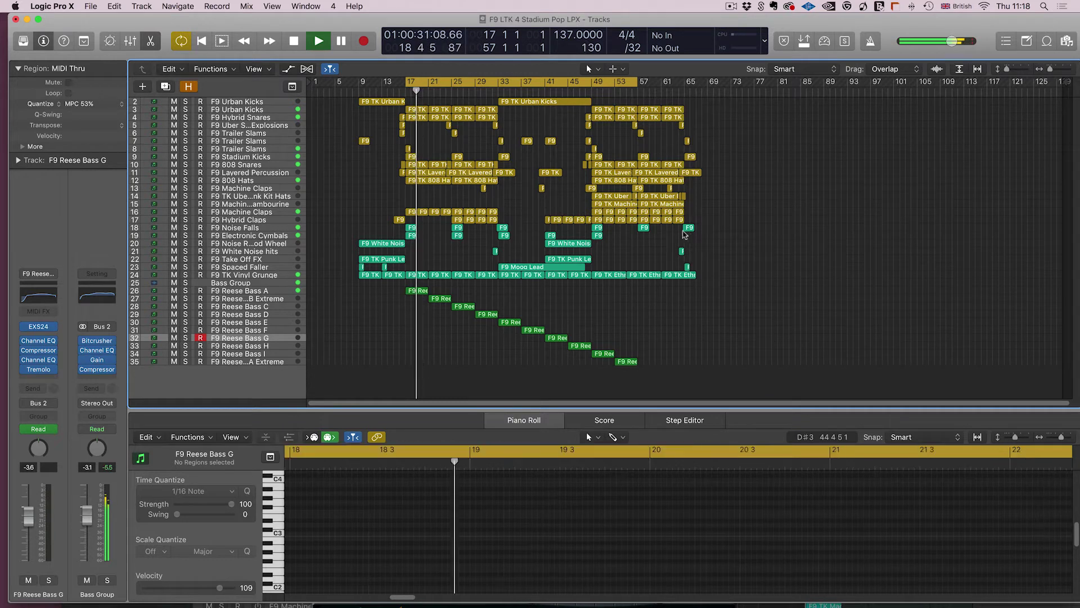
{"action": "left_click_drag", "start_coordinate": [89, 522], "coordinate": [90, 519]}
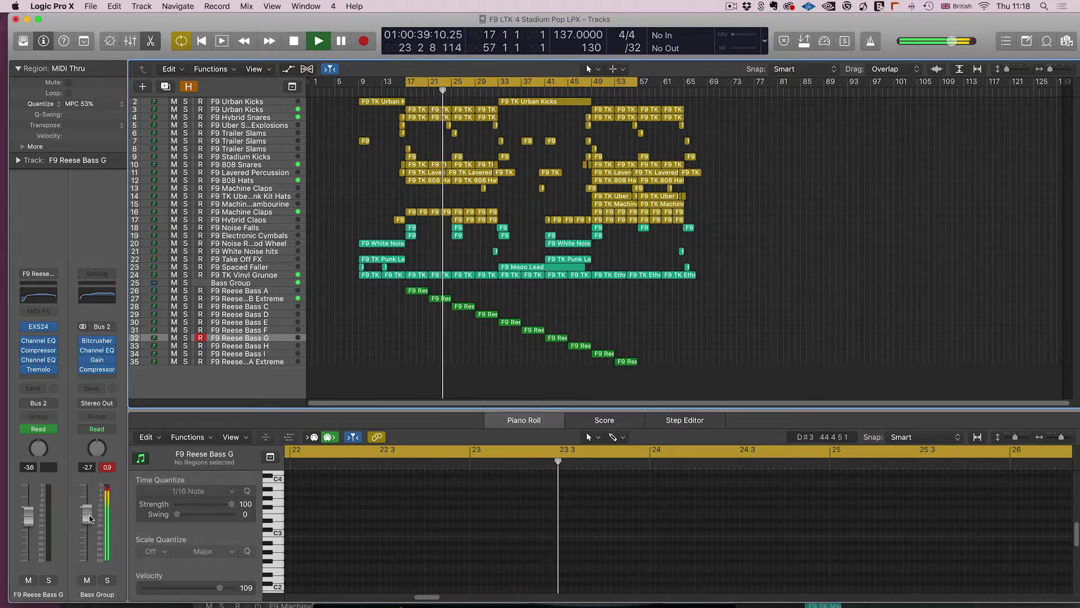
{"action": "key", "text": "c"}
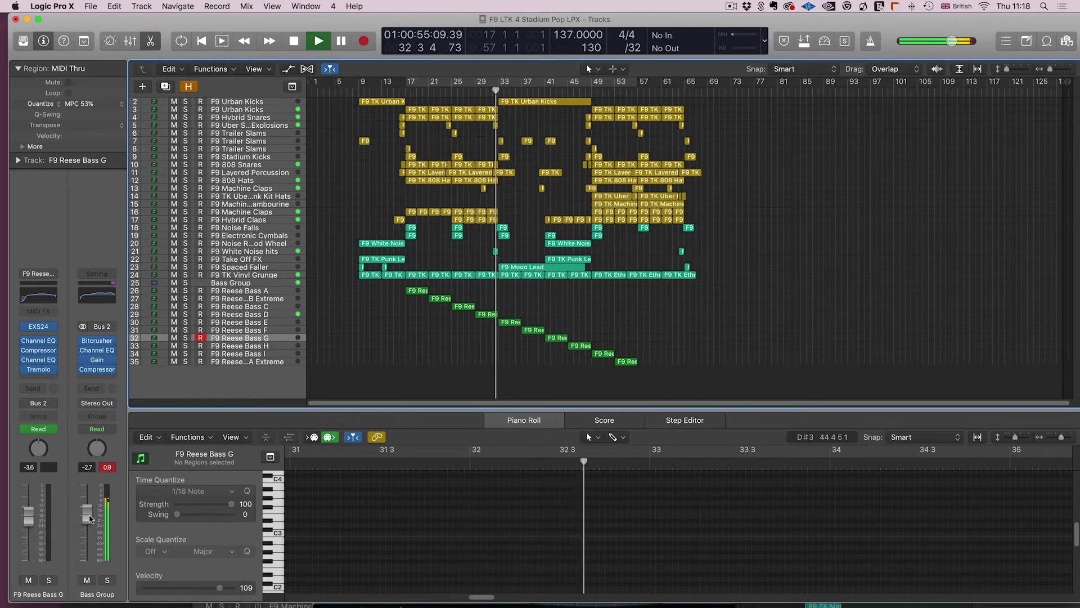
{"action": "key", "text": "Up"}
{"action": "key", "text": "Up"}
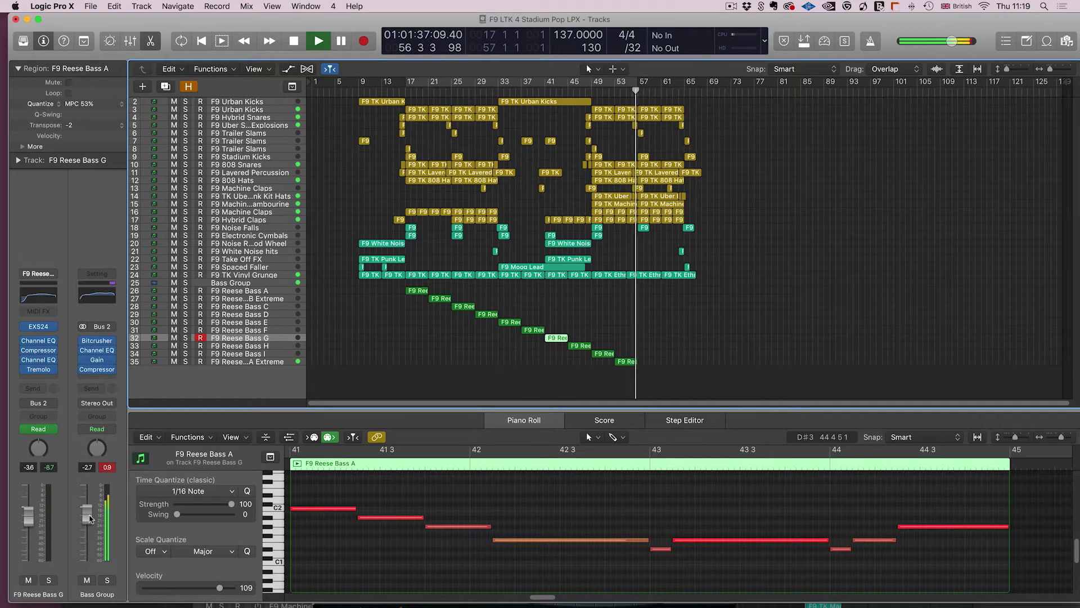
Stop the Stadium Pop playback, then play the House Startup project's bass regions from the cycle start at bar 17
{"action": "key", "text": "space"}
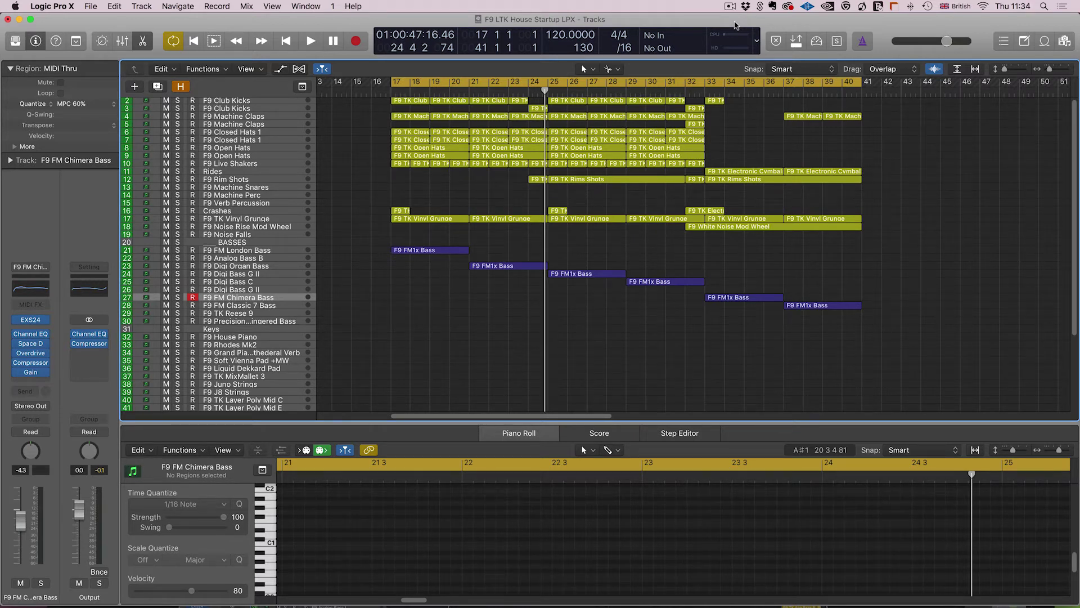
{"action": "key", "text": "Return"}
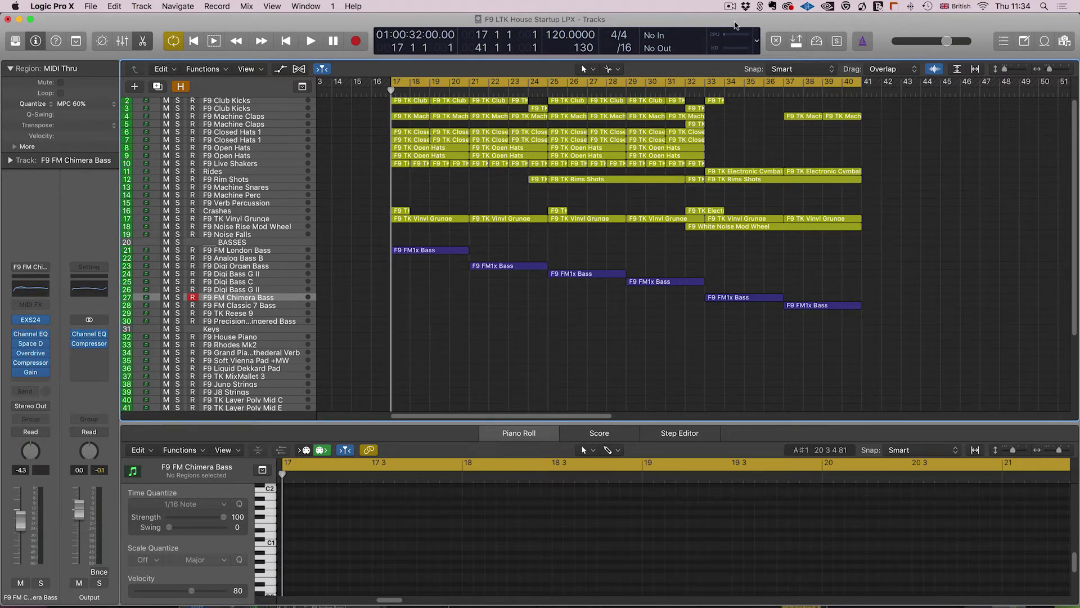
{"action": "key", "text": "space"}
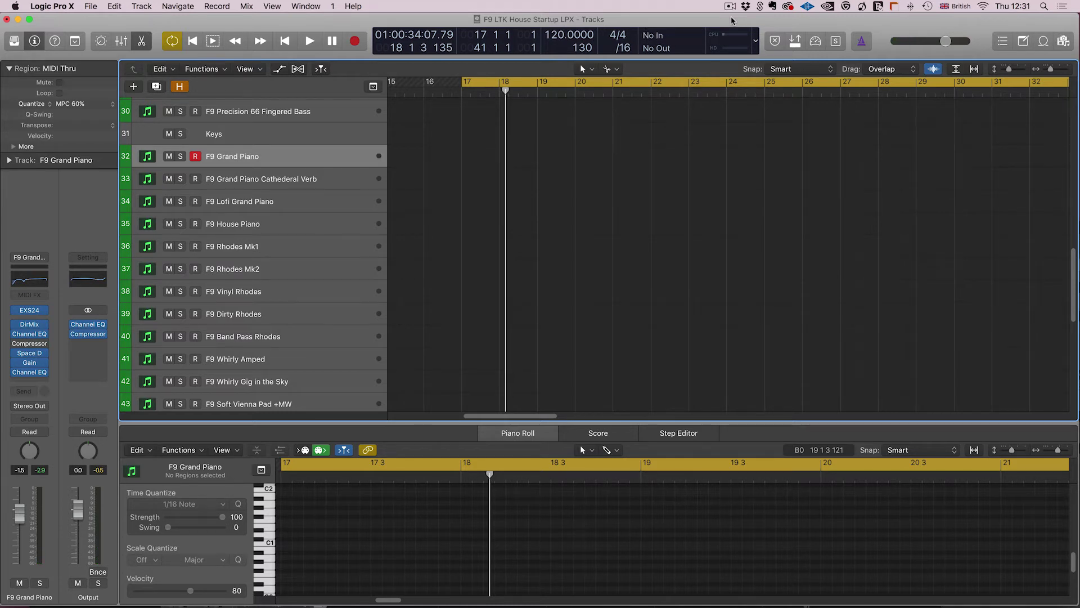
Audition the remaining piano tracks in turn: F9 Grand Piano Cathederal Verb, F9 Lofi Grand Piano and F9 House Piano
{"action": "key", "text": "Down"}
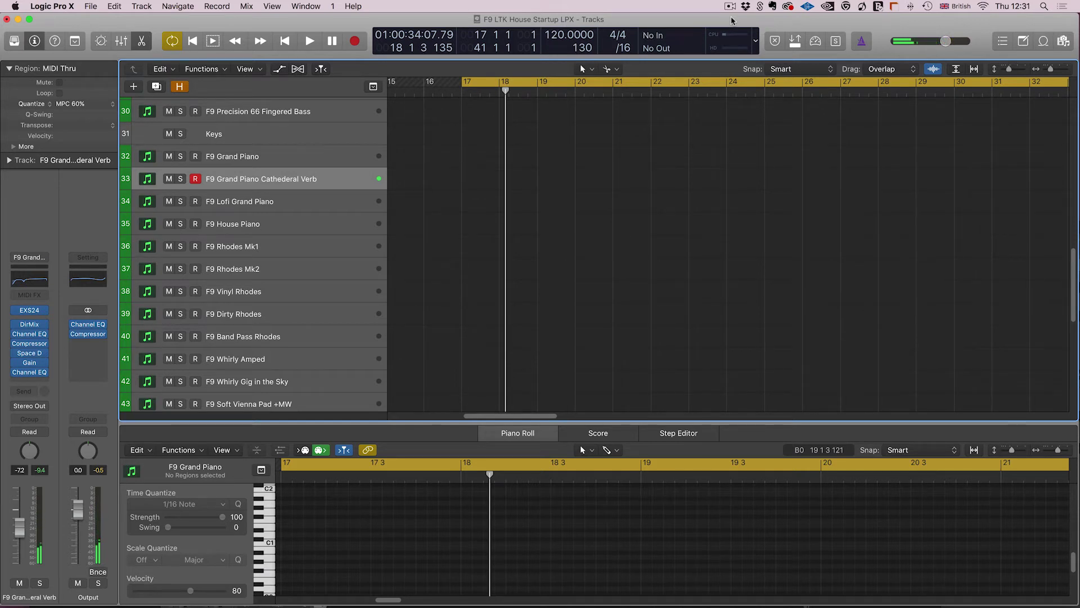
{"action": "key", "text": "Down"}
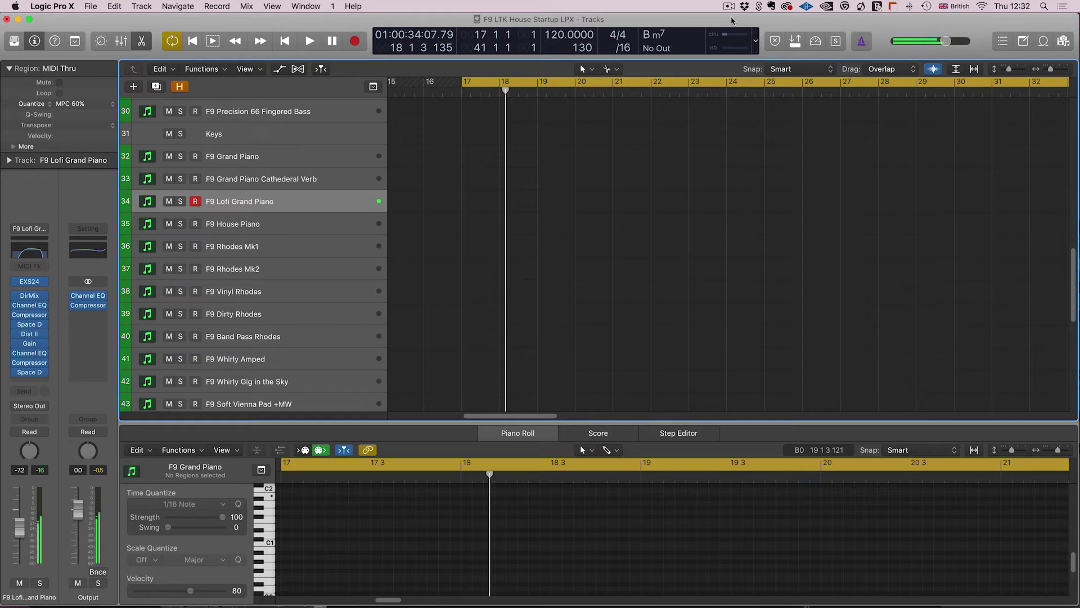
{"action": "key", "text": "Down"}
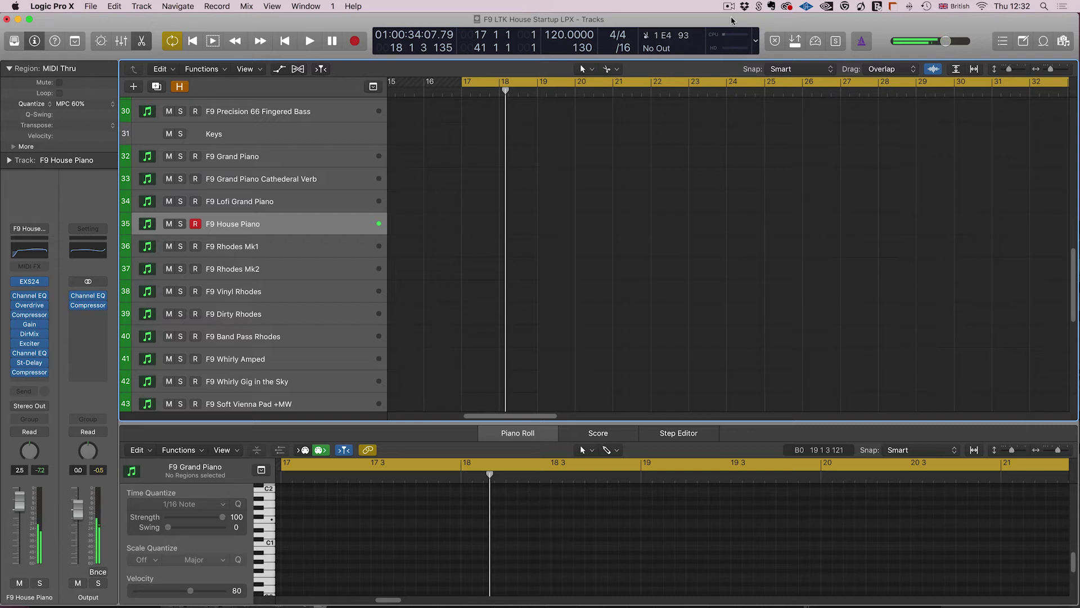
Audition the Rhodes tracks in turn: F9 Rhodes Mk1, Rhodes Mk2, Vinyl Rhodes, Dirty Rhodes and Band Pass Rhodes
{"action": "key", "text": "Down"}
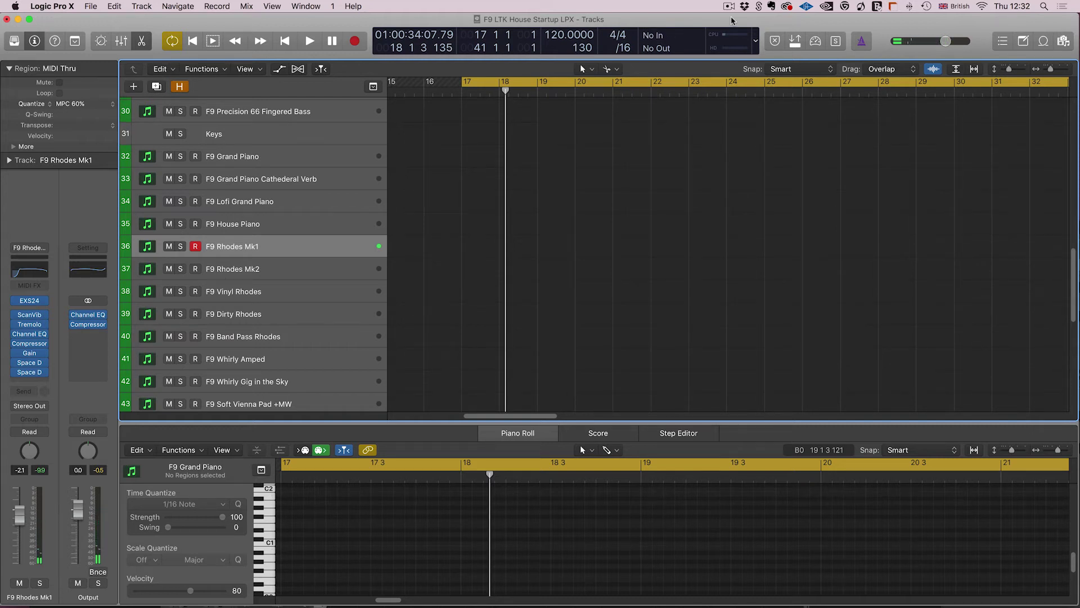
{"action": "key", "text": "Down"}
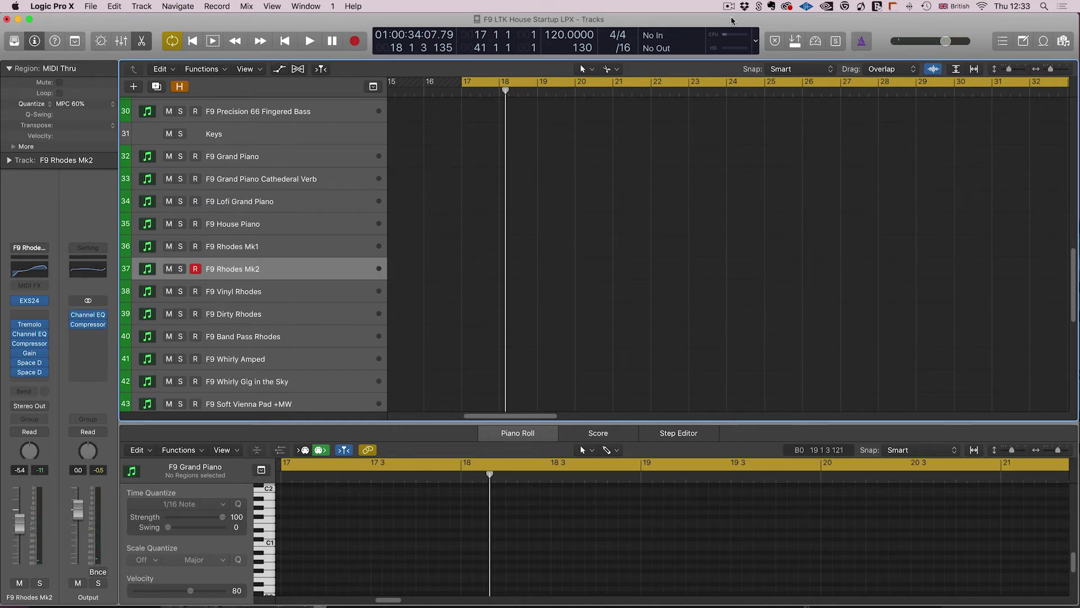
{"action": "key", "text": "Down"}
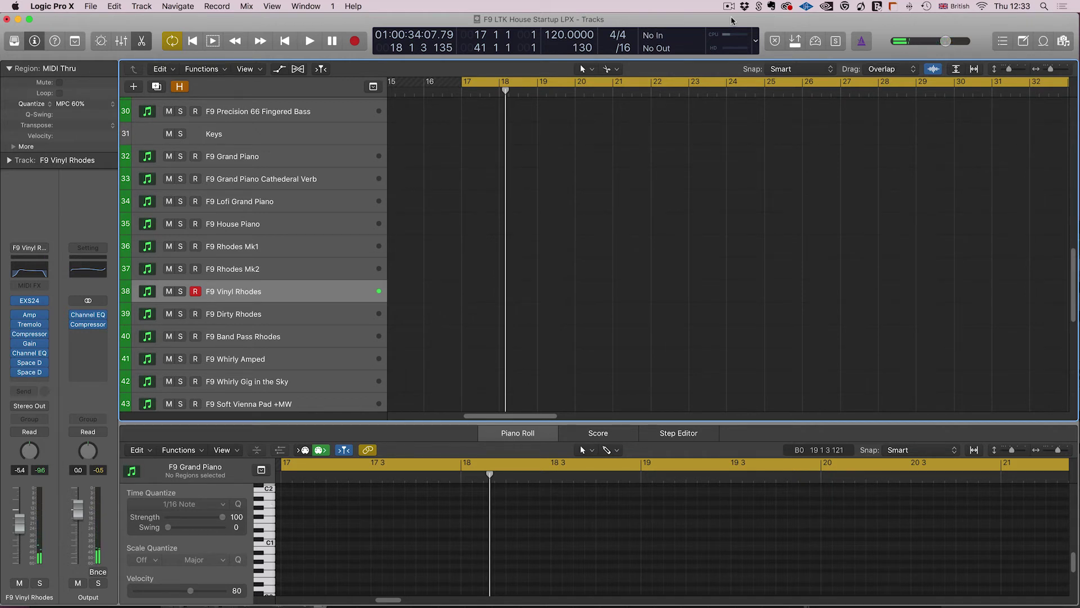
{"action": "key", "text": "Down"}
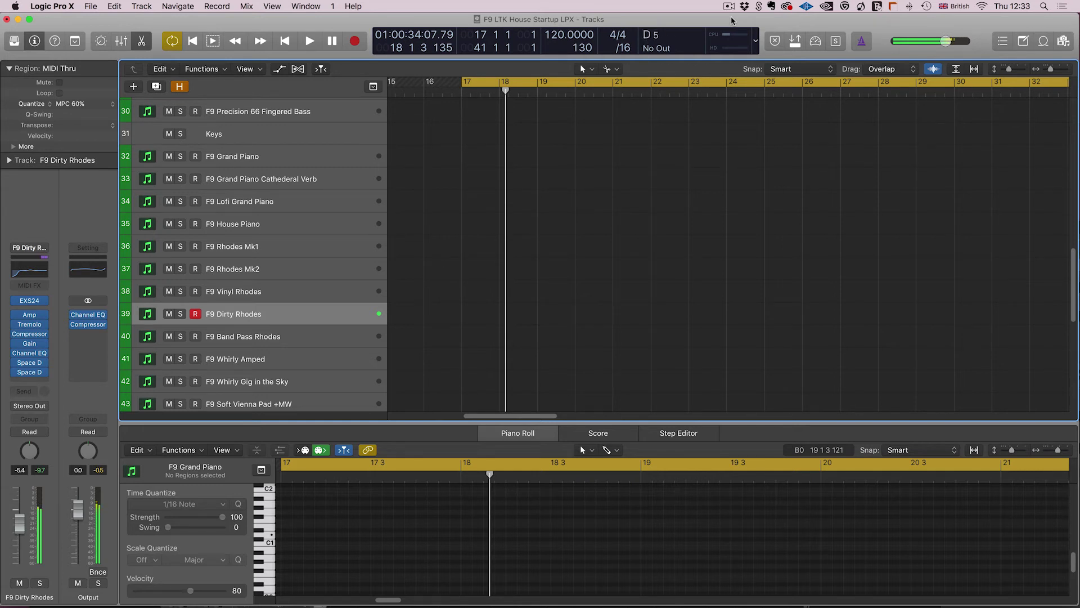
{"action": "left_click", "coordinate": [300, 340]}
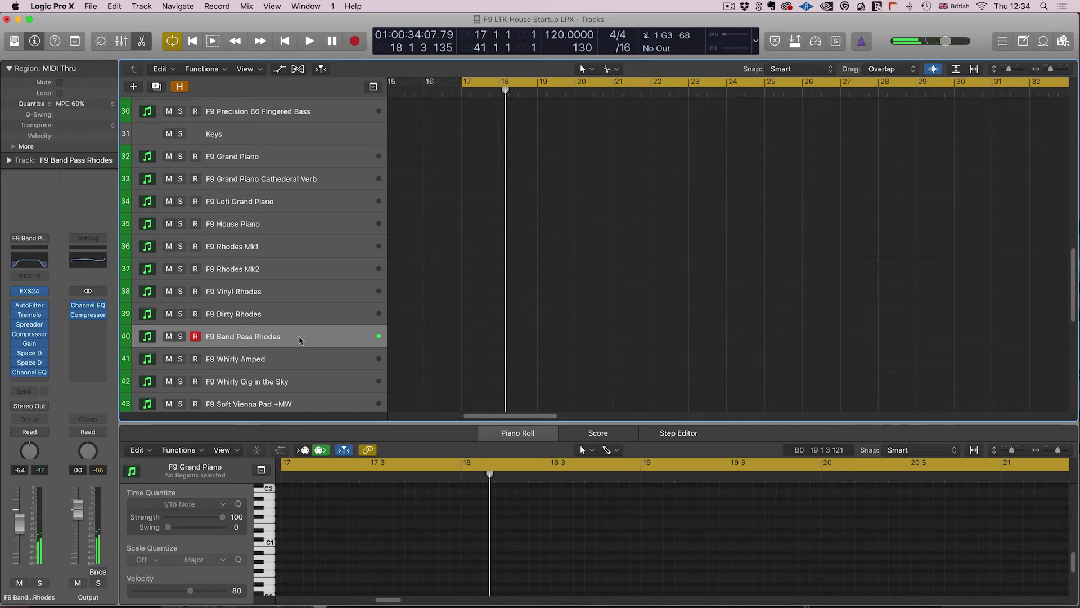
Audition the two Whirly electric piano tracks, F9 Whirly Amped and F9 Whirly Gig in the Sky
{"action": "left_click", "coordinate": [258, 356]}
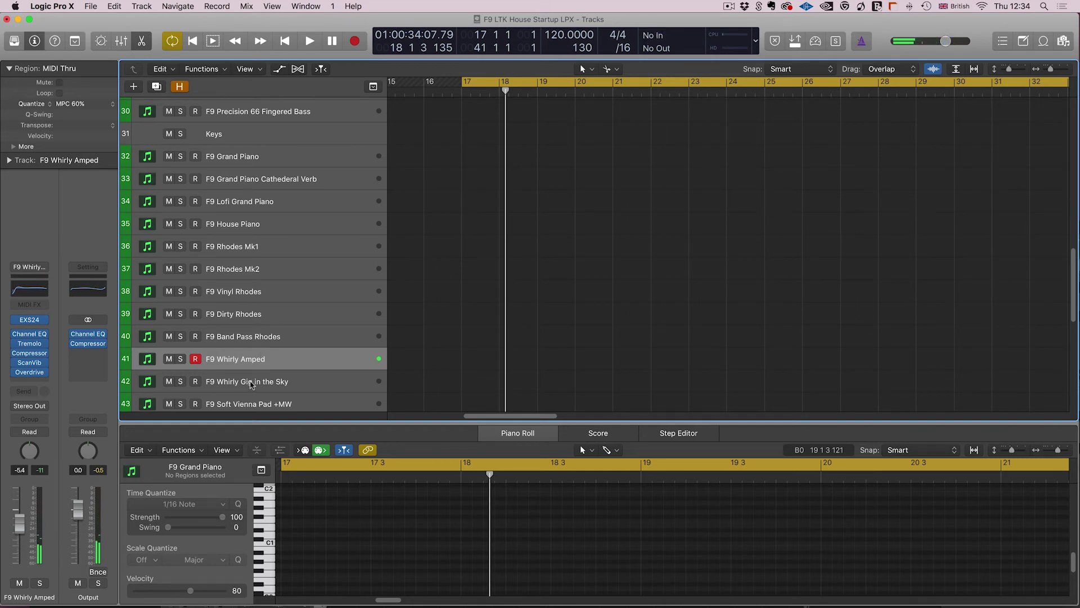
{"action": "scroll", "coordinate": [209, 367], "scroll_direction": "down", "scroll_amount": 1}
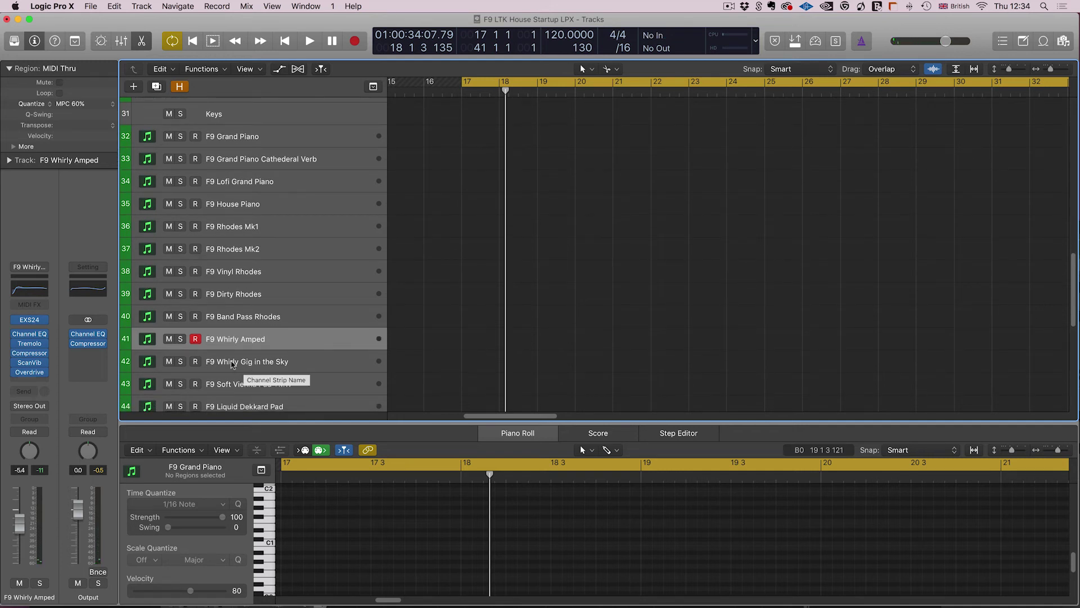
{"action": "left_click", "coordinate": [236, 364]}
{"action": "scroll", "coordinate": [235, 364], "scroll_direction": "up", "scroll_amount": 1}
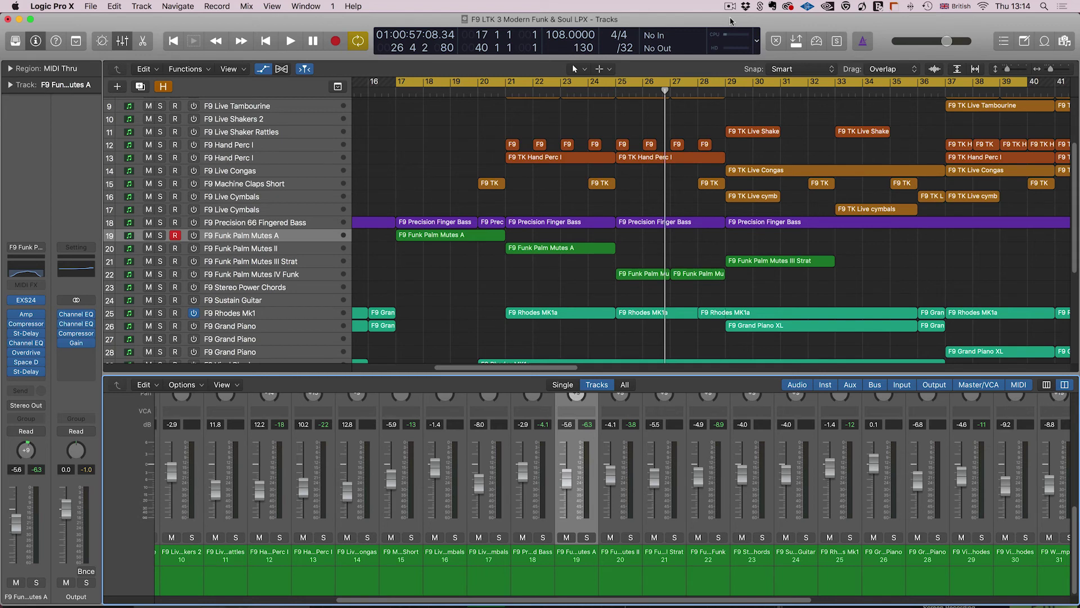
In the Modern Funk & Soul project, audition the guitar tracks from F9 Funk Palm Mutes II through Stereo Power Chords to Sustain Guitar
{"action": "key", "text": "Down"}
{"action": "key", "text": "Down"}
{"action": "key", "text": "Down"}
{"action": "key", "text": "Down"}
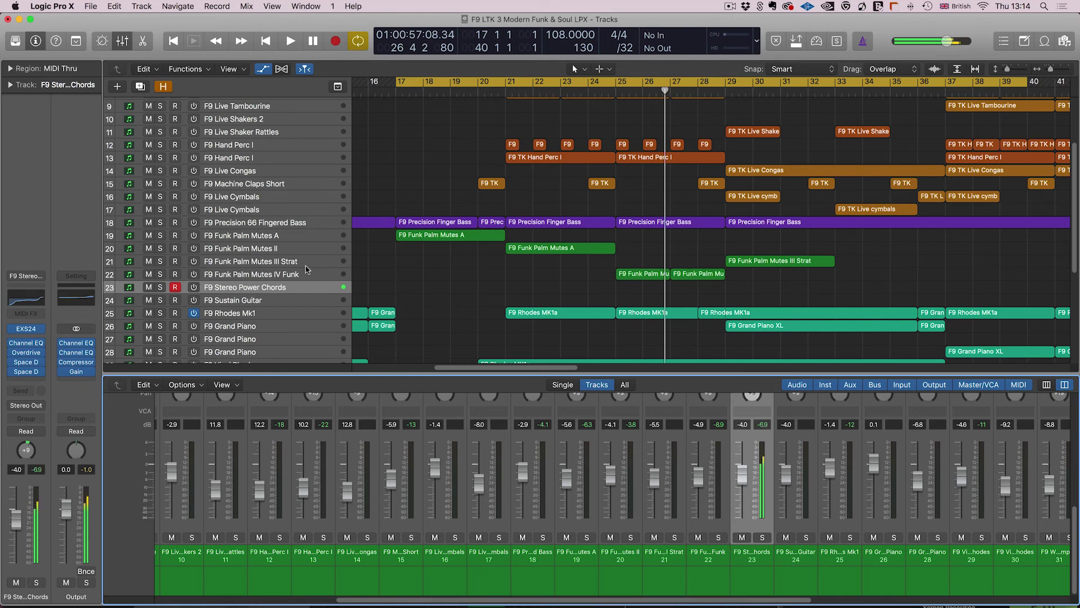
{"action": "left_click", "coordinate": [240, 301]}
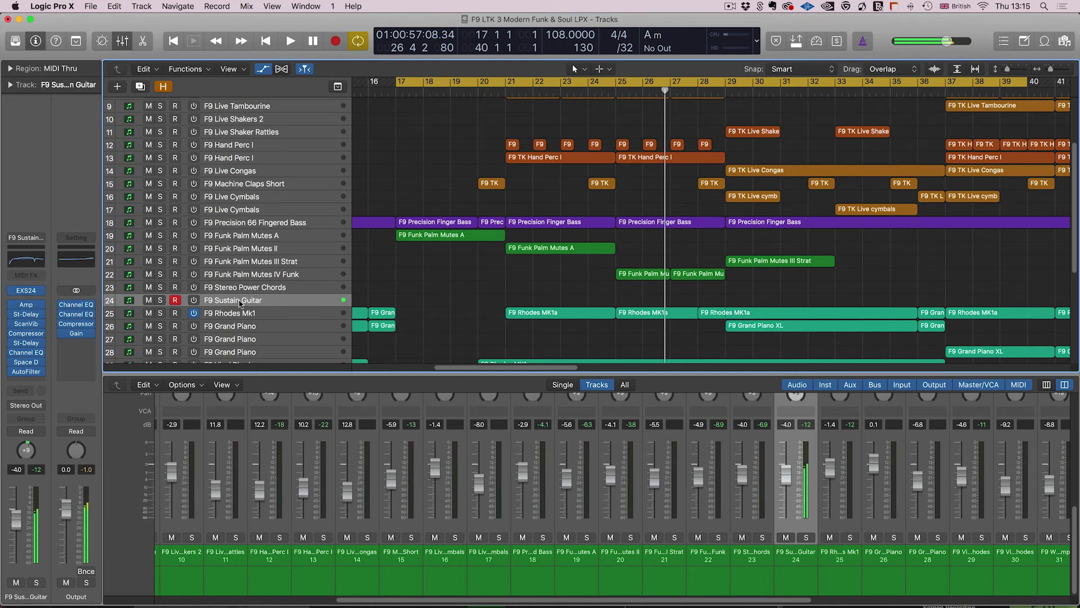
Select the F9 Funk Palm Mutes A track and play the arrangement from the cycle start at bar 17
{"action": "left_click", "coordinate": [248, 236]}
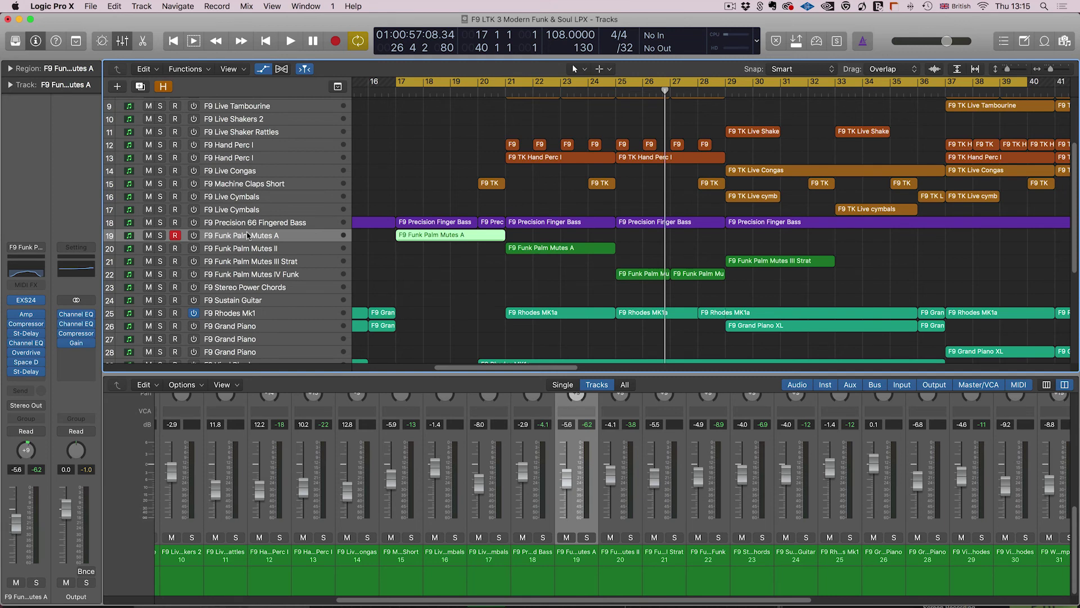
{"action": "key", "text": "Return"}
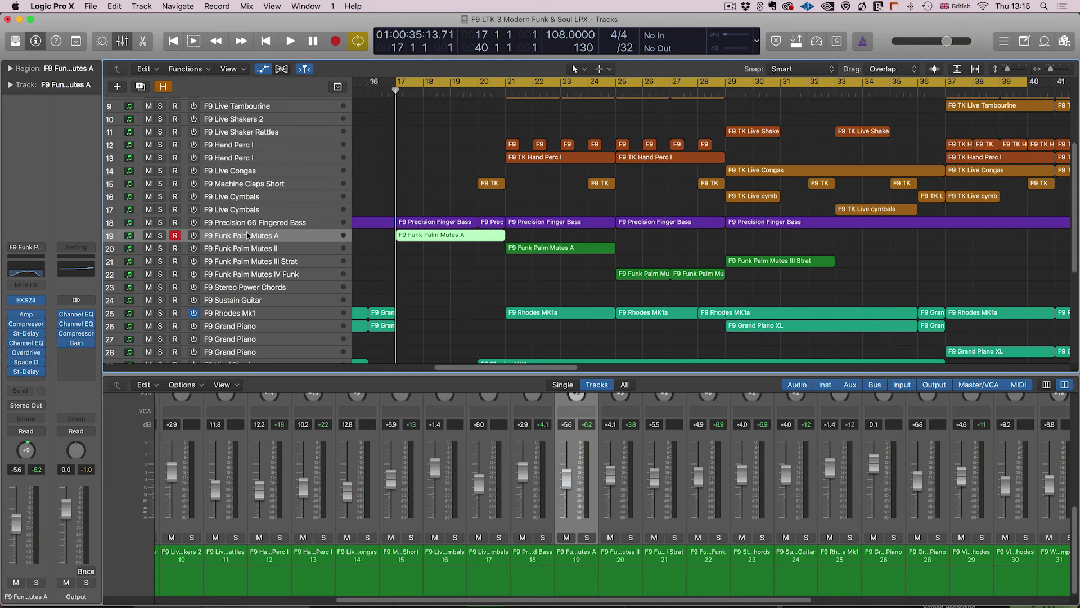
{"action": "key", "text": "space"}
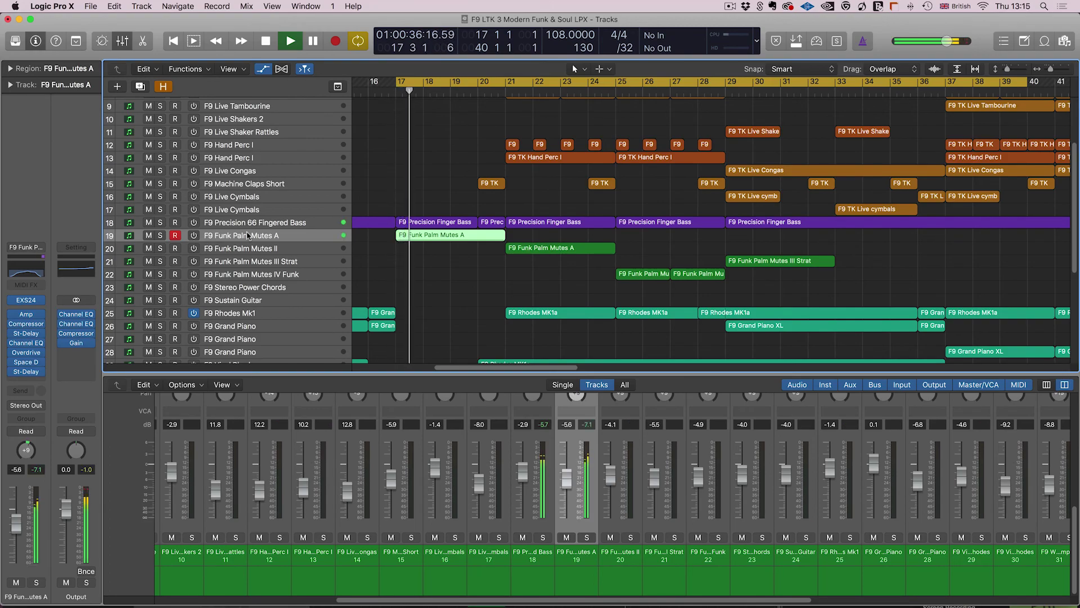